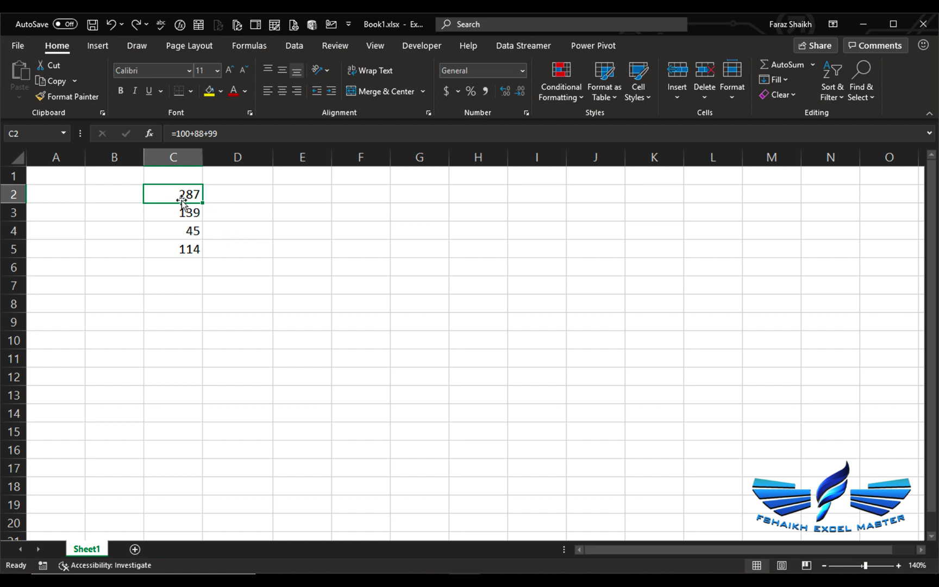
- Inspect the formulas behind the totals in C2 through C5
{"action": "left_click", "coordinate": [211, 192]}
{"action": "left_click", "coordinate": [170, 195]}
{"action": "left_click", "coordinate": [179, 220]}
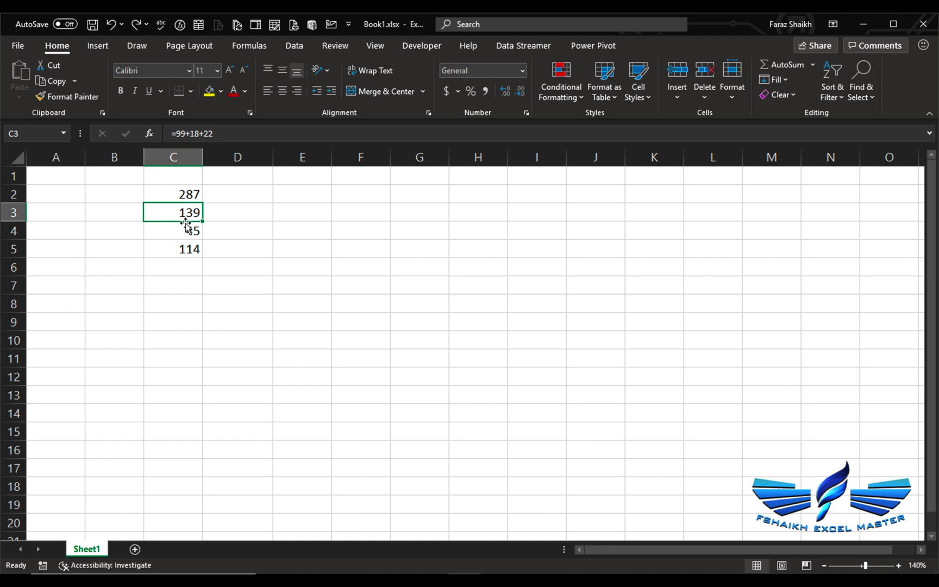
{"action": "left_click", "coordinate": [190, 231]}
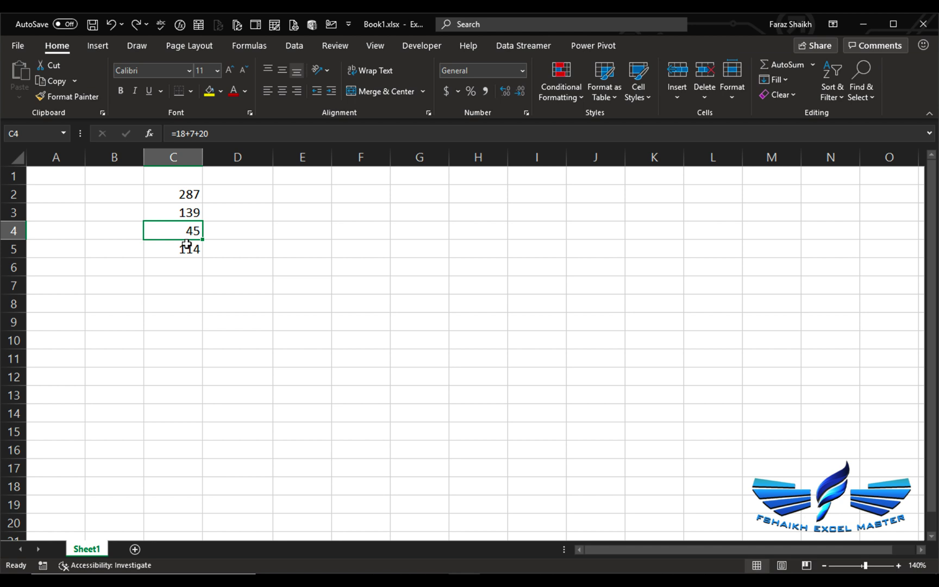
{"action": "left_click", "coordinate": [187, 249]}
{"action": "left_click", "coordinate": [190, 194]}
{"action": "left_click", "coordinate": [187, 215]}
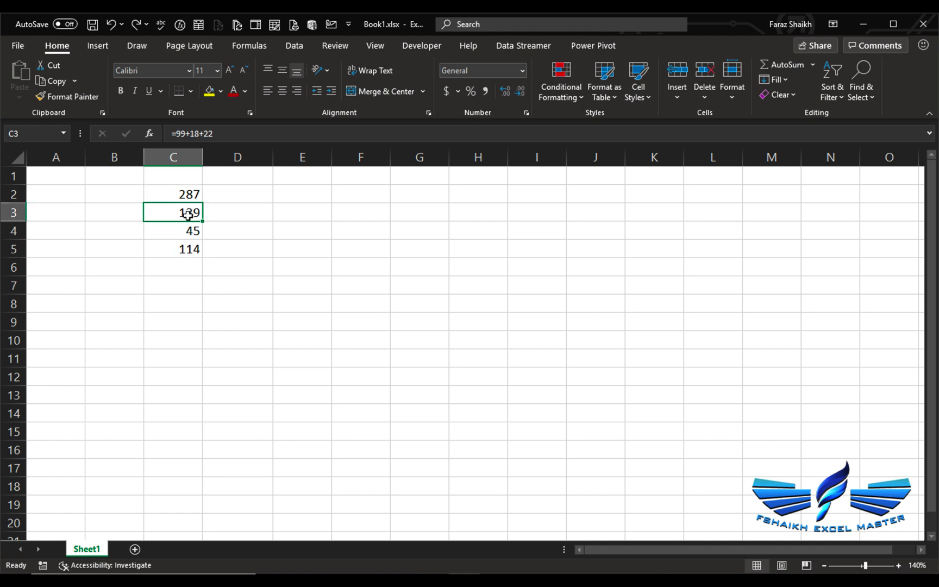
{"action": "key", "text": "Up"}
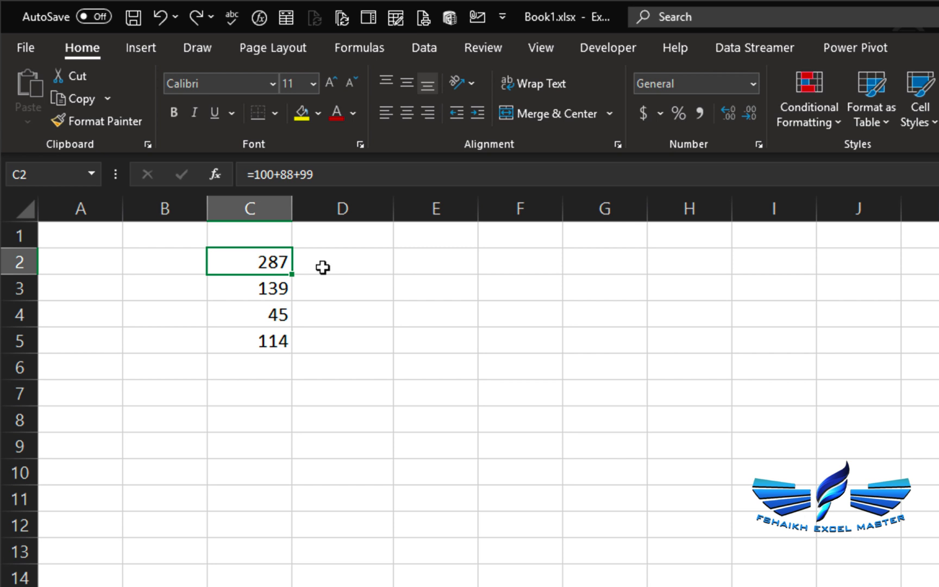
- Enter =FORMULATEXT(C2) in D2 to show C2's formula as text
{"action": "left_click", "coordinate": [323, 268]}
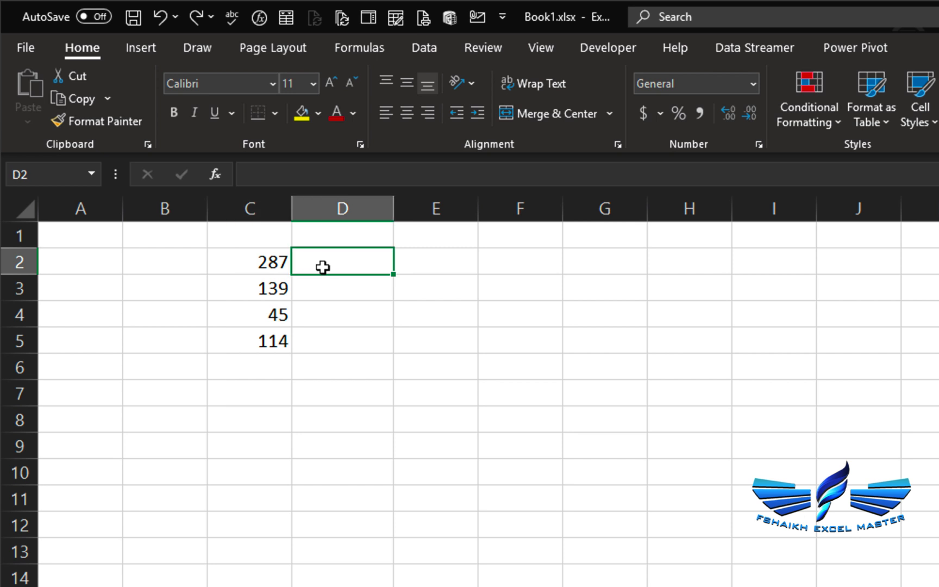
{"action": "type", "text": "=form"}
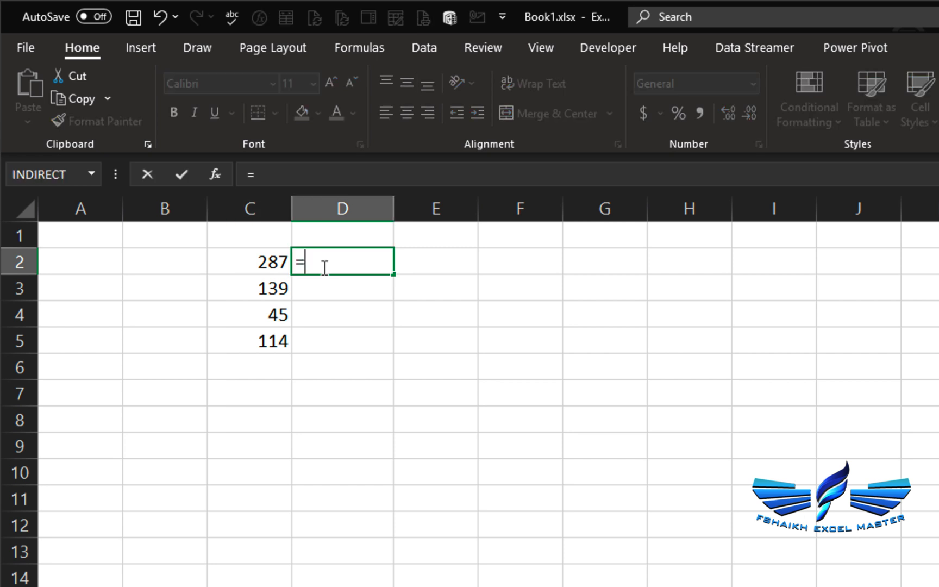
{"action": "key", "text": "Tab"}
{"action": "key", "text": "Left"}
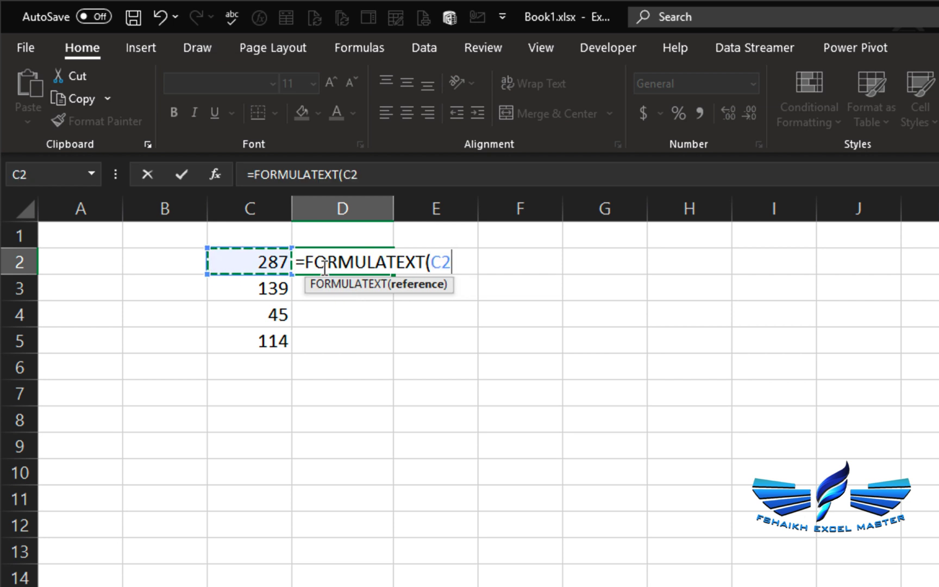
{"action": "type", "text": ")"}
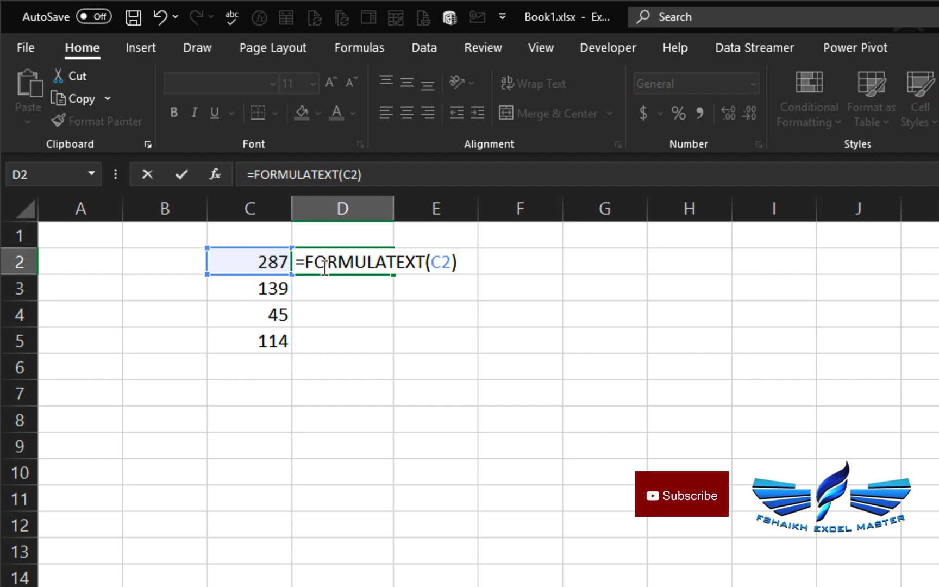
{"action": "key", "text": "Return"}
- Copy the FORMULATEXT formula down to D5 and auto-fit column D's width
{"action": "left_click", "coordinate": [323, 266]}
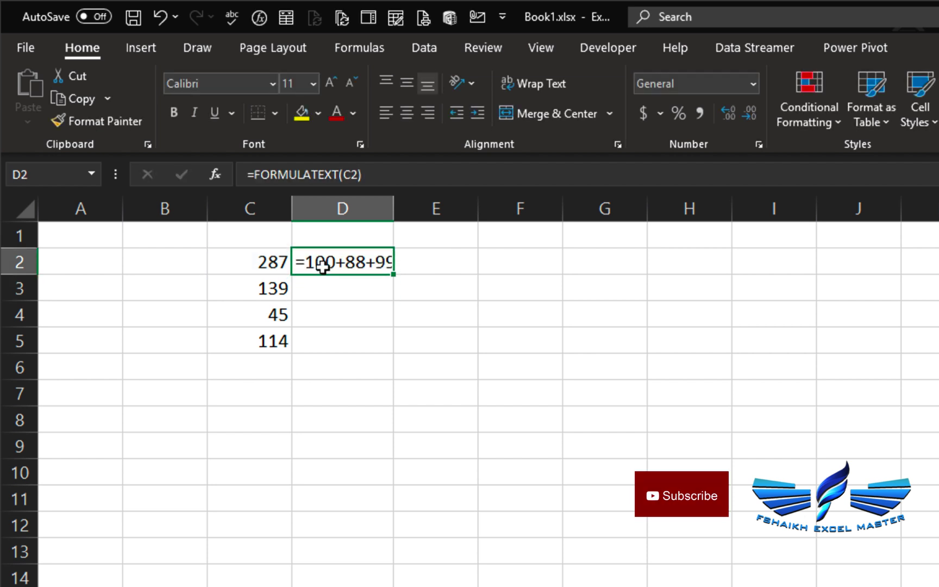
{"action": "double_click", "coordinate": [394, 274]}
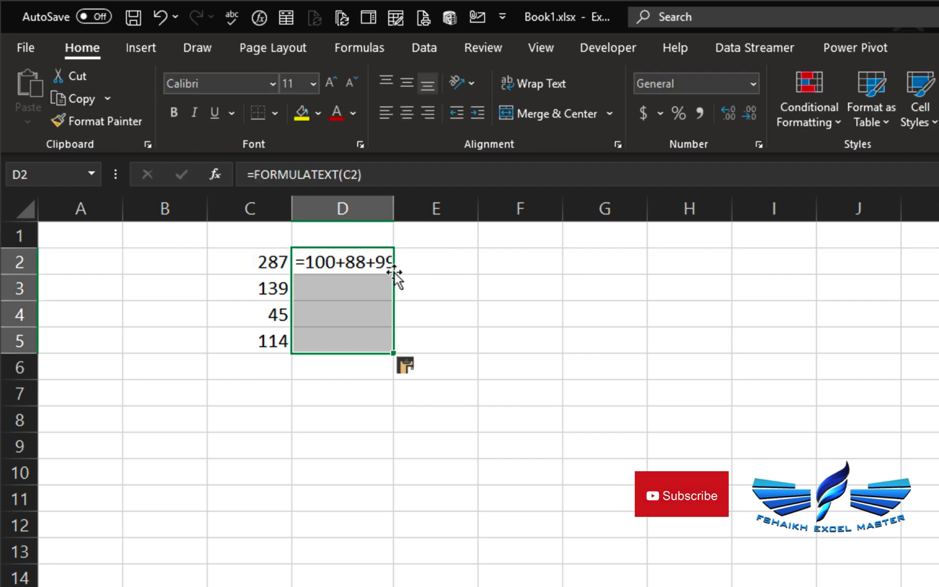
{"action": "double_click", "coordinate": [396, 208]}
{"action": "left_click", "coordinate": [449, 256]}
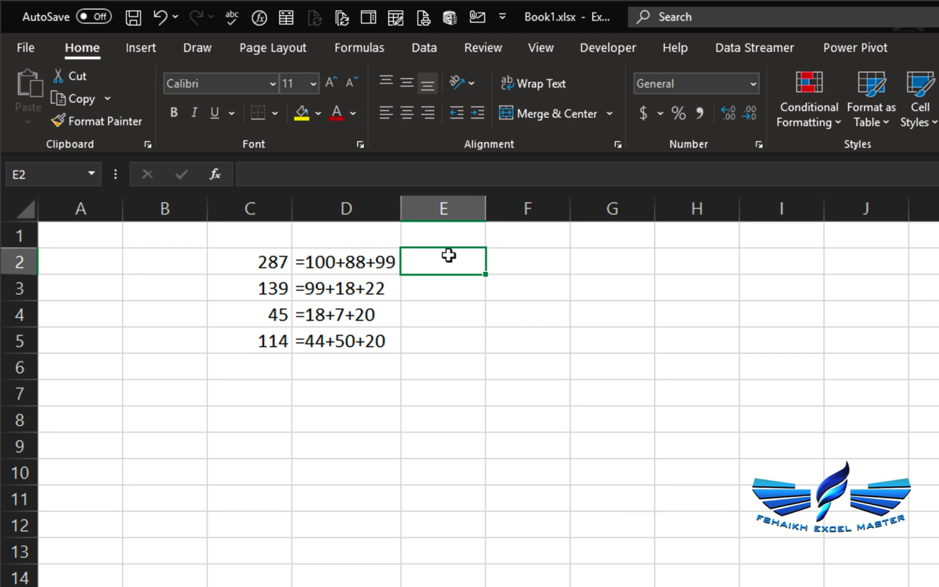
- Type the example 100, 88, 99 in E2:G2 and Flash Fill E3:E5 with the first numbers
{"action": "type", "text": "100"}
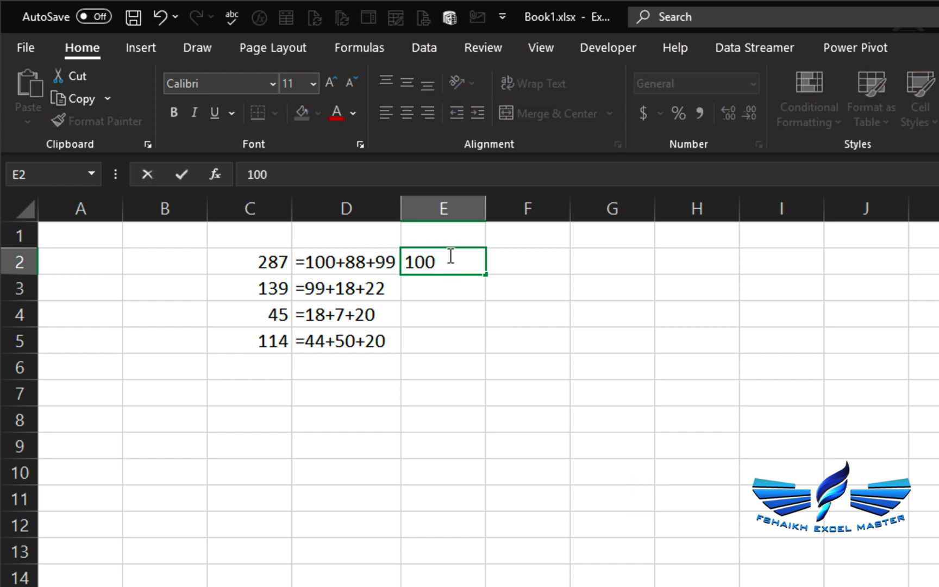
{"action": "key", "text": "Tab"}
{"action": "type", "text": "88"}
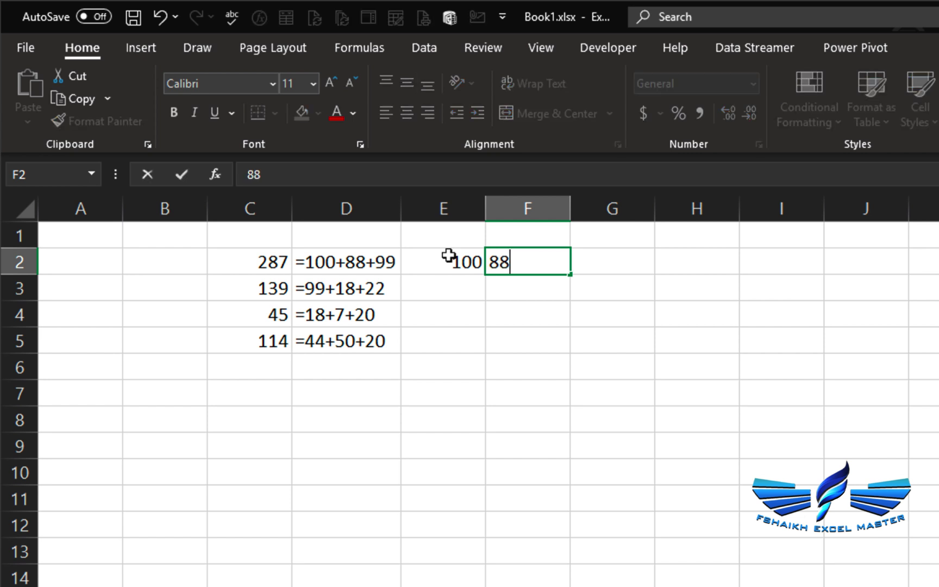
{"action": "key", "text": "Tab"}
{"action": "type", "text": "99"}
{"action": "key", "text": "Tab"}
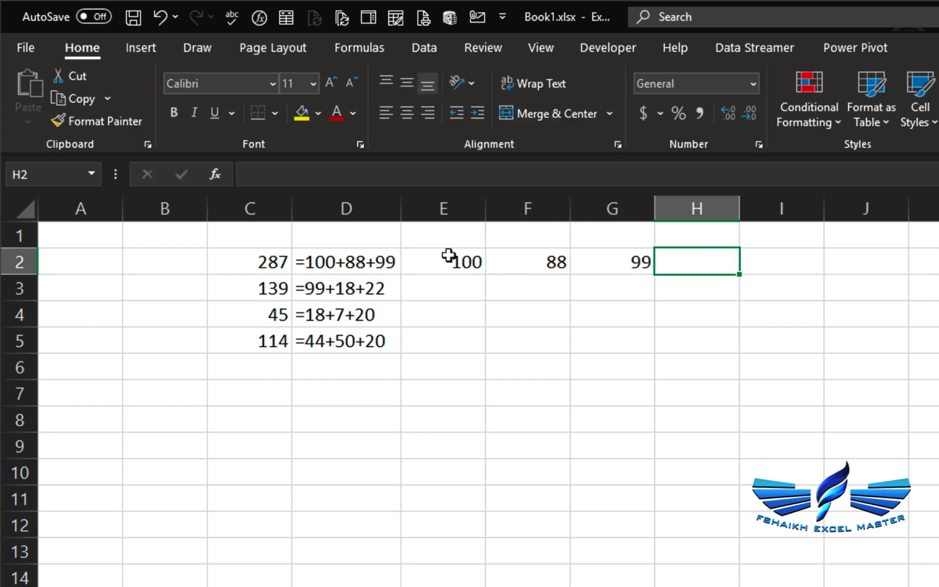
{"action": "left_click", "coordinate": [427, 258]}
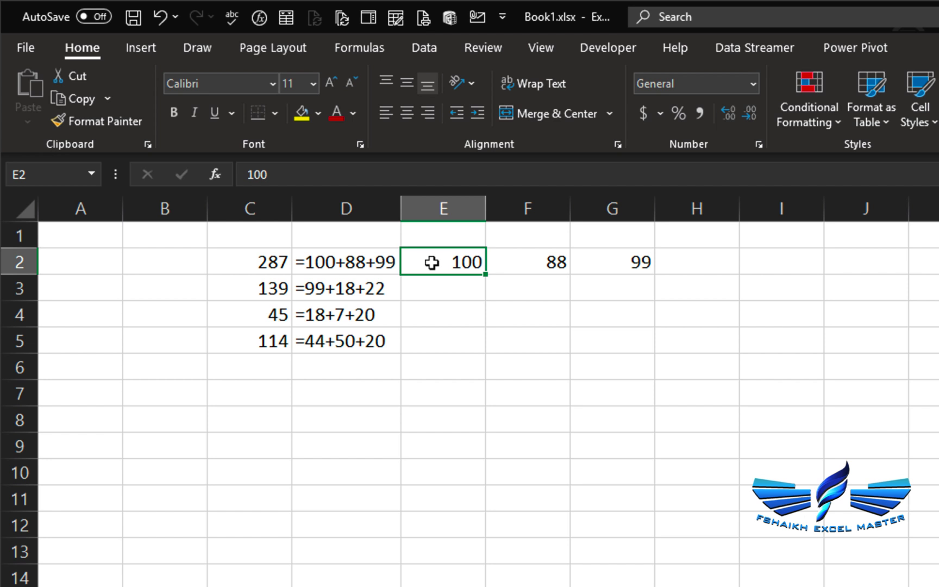
{"action": "left_click_drag", "start_coordinate": [432, 262], "coordinate": [443, 338]}
{"action": "key", "text": "ctrl+e"}
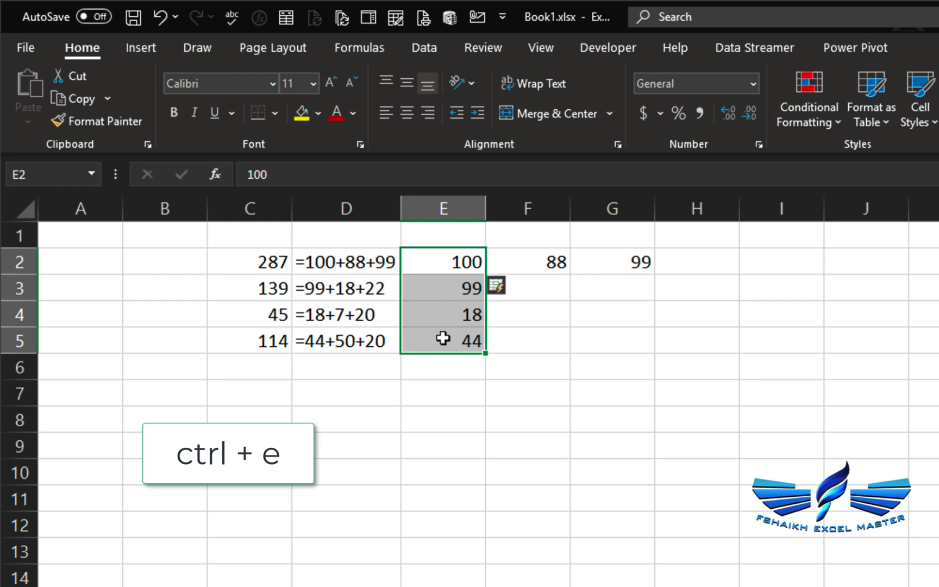
- Flash Fill F3:F5 and G3:G5 with each formula's second and third numbers
{"action": "left_click_drag", "start_coordinate": [543, 263], "coordinate": [509, 334]}
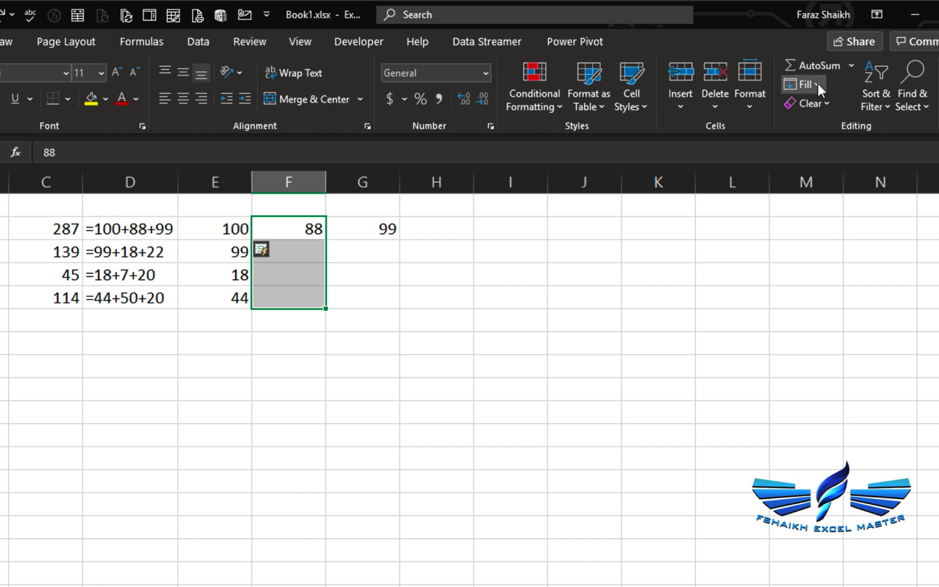
{"action": "left_click", "coordinate": [818, 83]}
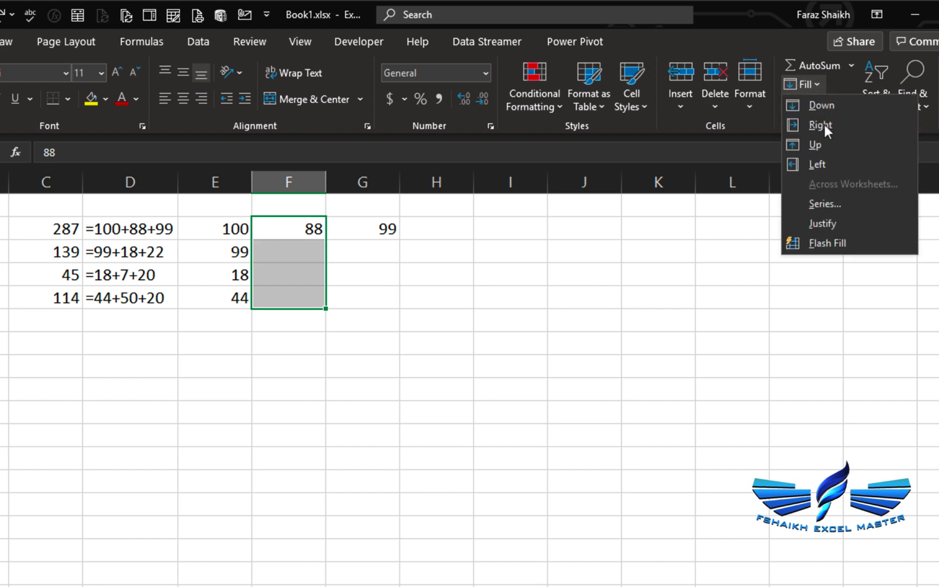
{"action": "left_click", "coordinate": [821, 240]}
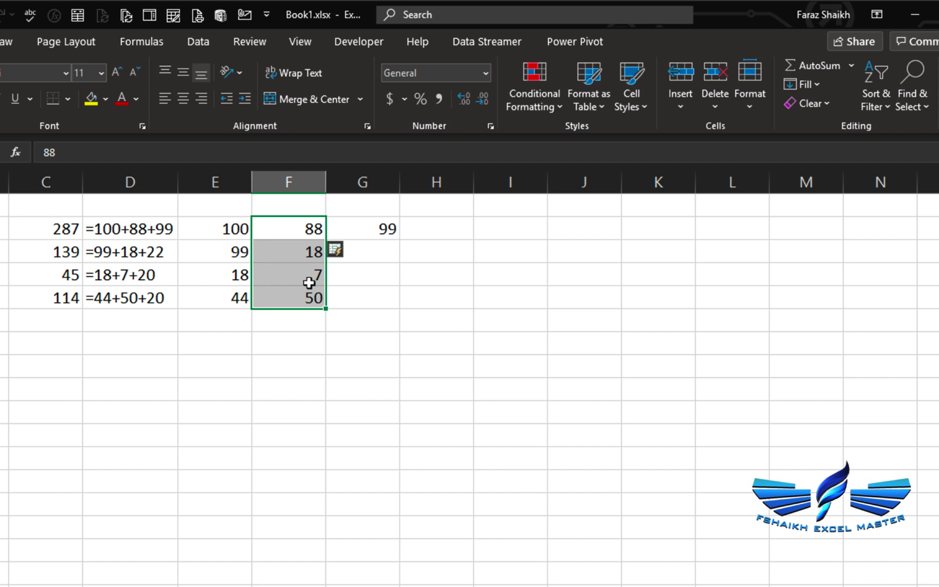
{"action": "left_click", "coordinate": [385, 226]}
{"action": "left_click_drag", "start_coordinate": [384, 226], "coordinate": [386, 288]}
{"action": "left_click", "coordinate": [815, 84]}
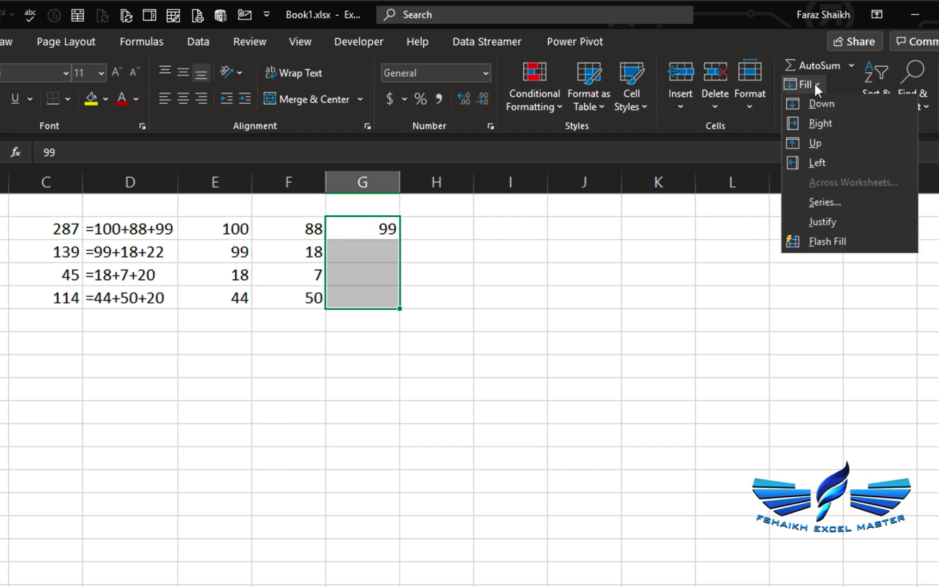
{"action": "left_click", "coordinate": [821, 234]}
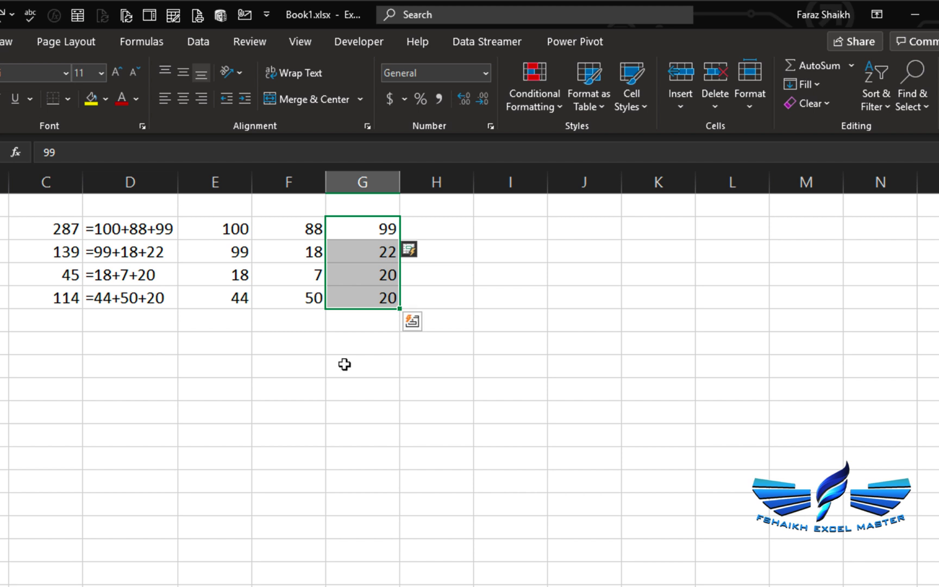
- Clear the old split values from columns E to G
{"action": "left_click", "coordinate": [214, 178]}
{"action": "left_click_drag", "start_coordinate": [214, 178], "coordinate": [420, 181]}
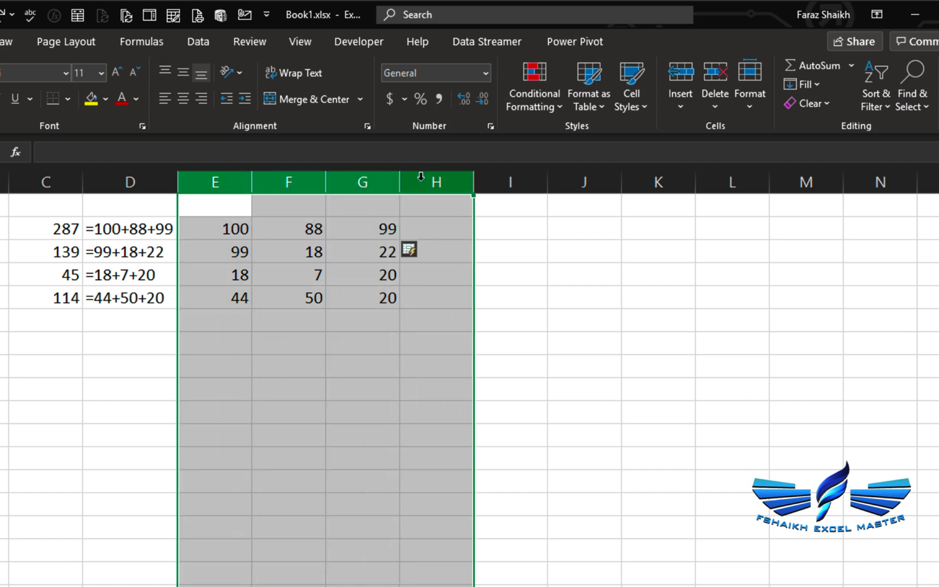
{"action": "key", "text": "Delete"}
{"action": "left_click", "coordinate": [305, 228]}
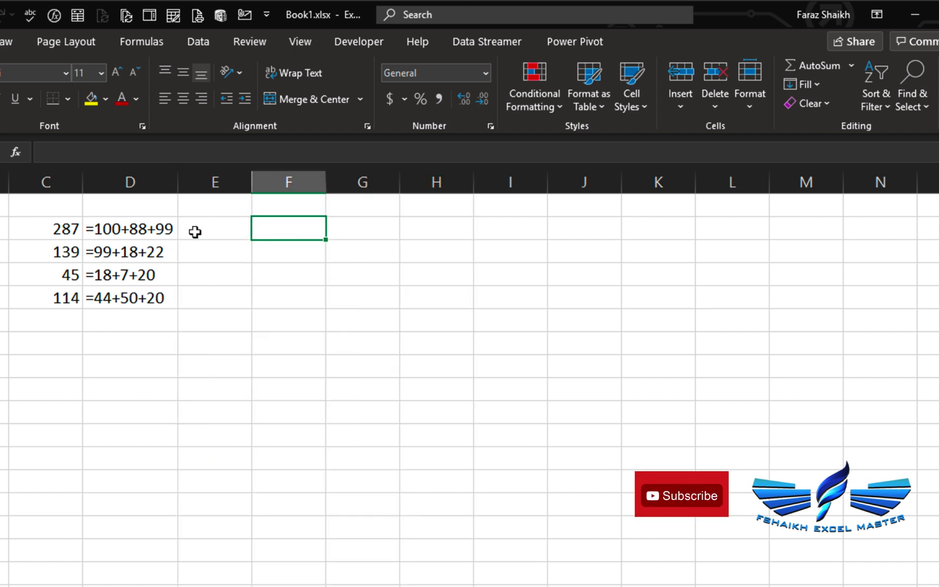
- Copy the formula-text results in D2:D5 and paste them back as plain values
{"action": "left_click", "coordinate": [142, 229]}
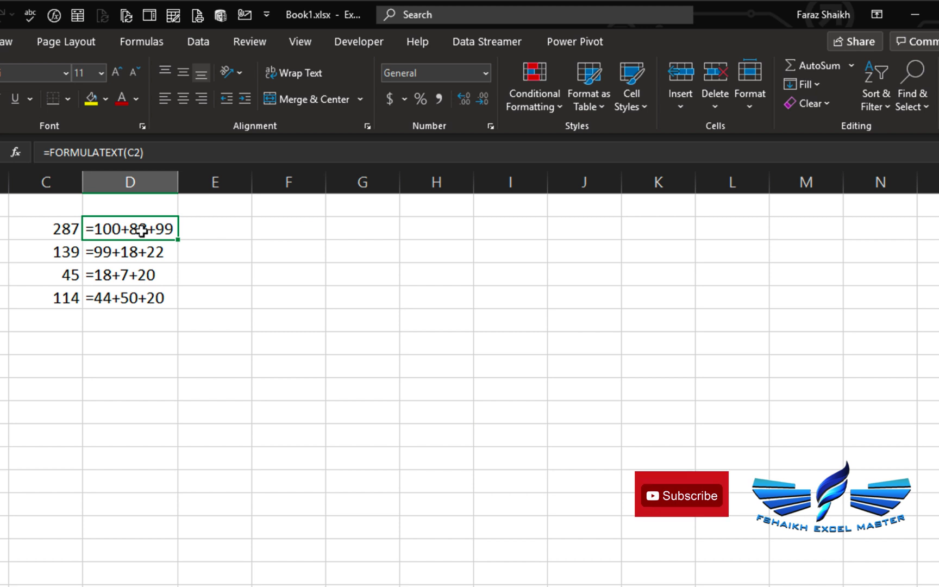
{"action": "key", "text": "Right"}
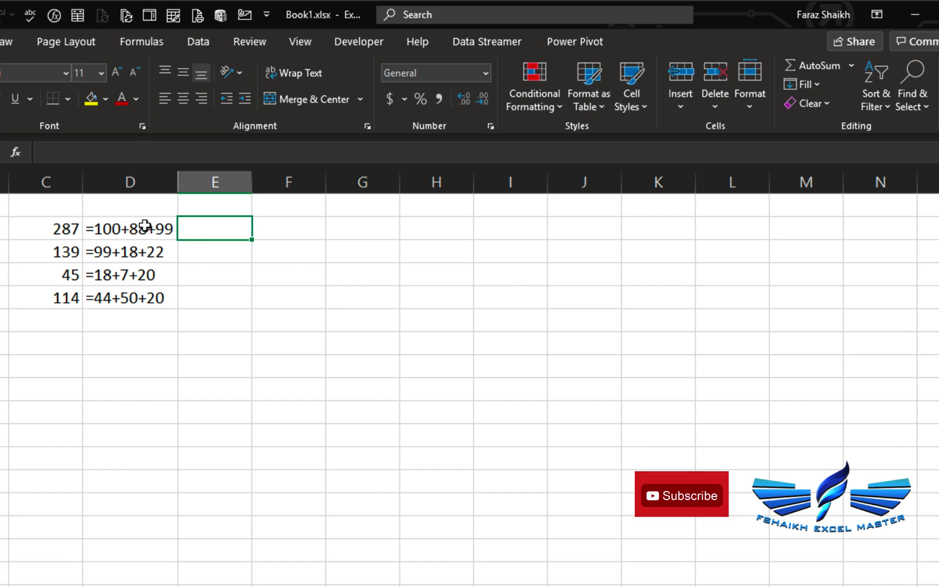
{"action": "left_click_drag", "start_coordinate": [142, 229], "coordinate": [143, 306]}
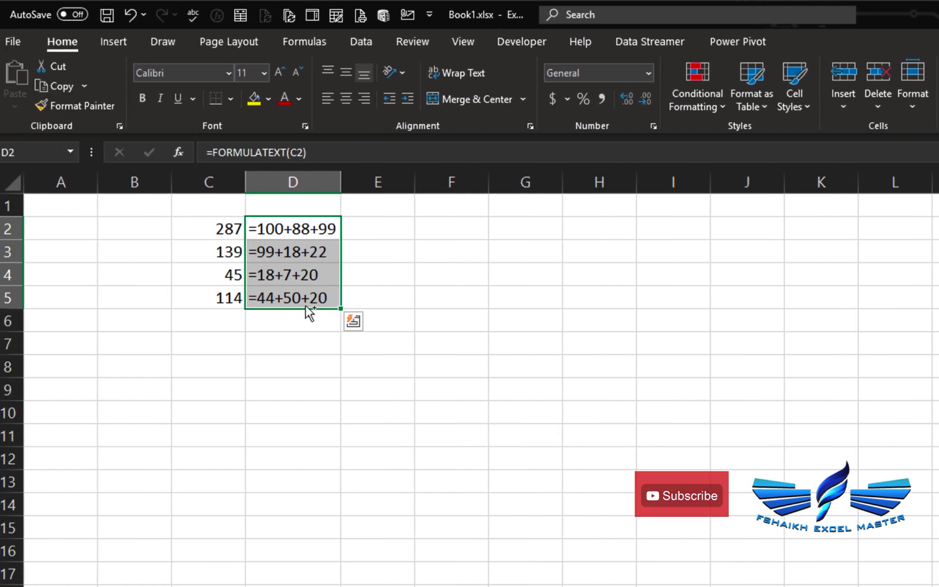
{"action": "key", "text": "ctrl+c"}
{"action": "left_click", "coordinate": [27, 89]}
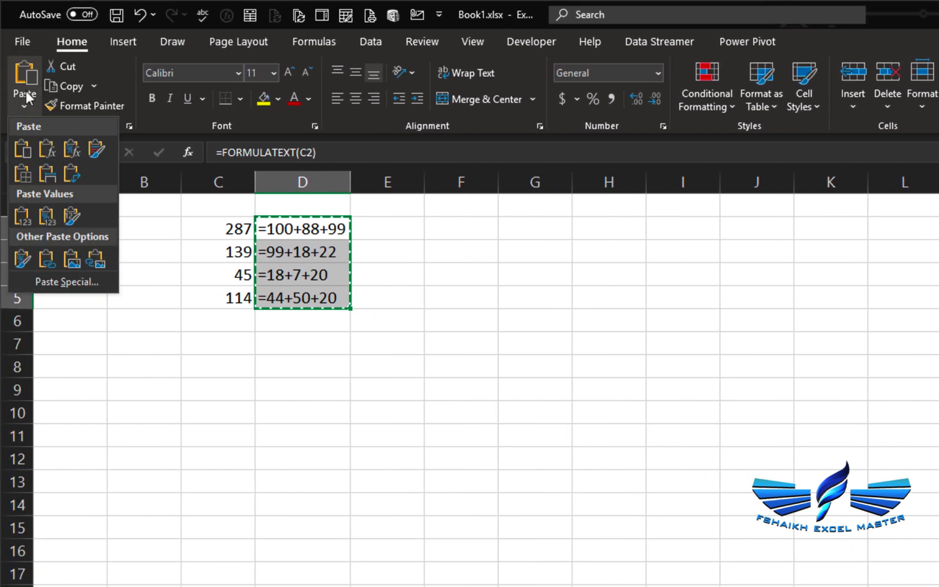
{"action": "left_click", "coordinate": [25, 212]}
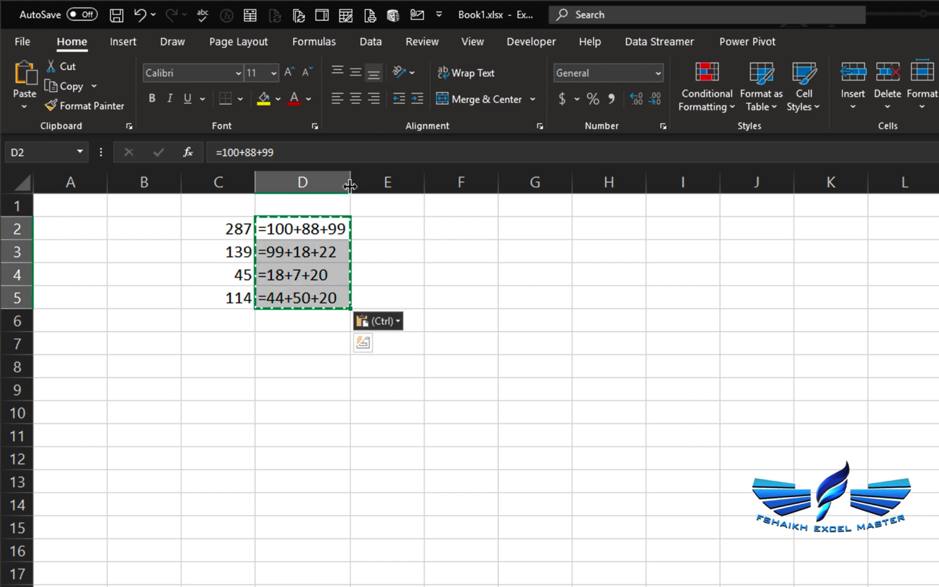
- Widen column D to fit the expressions and select D2:D4
{"action": "left_click_drag", "start_coordinate": [350, 186], "coordinate": [432, 186]}
{"action": "left_click", "coordinate": [366, 227]}
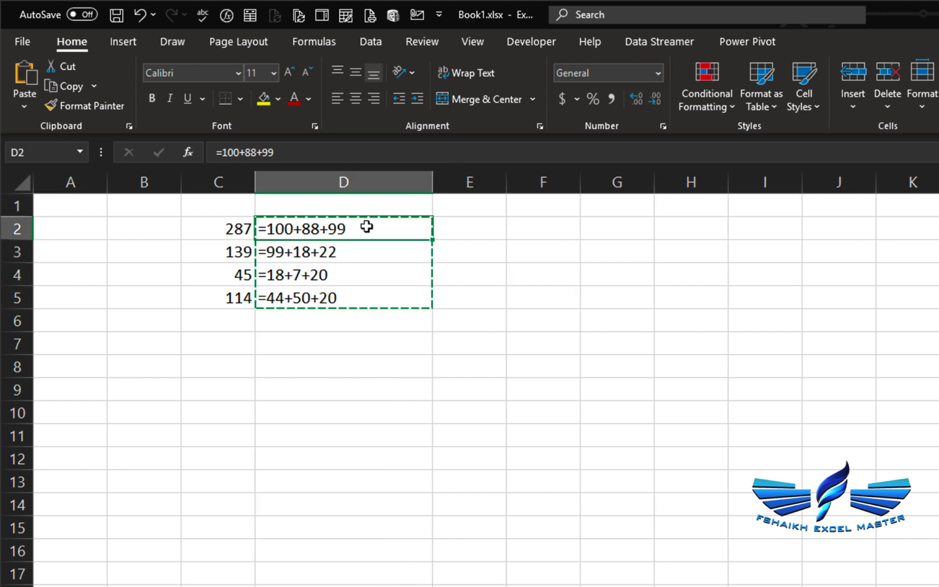
{"action": "key", "text": "Escape"}
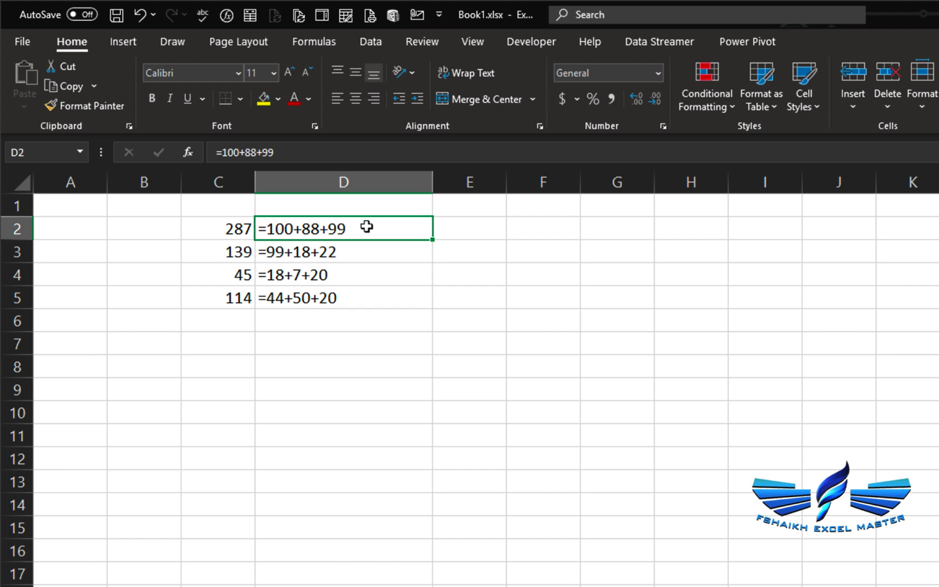
{"action": "left_click_drag", "start_coordinate": [367, 226], "coordinate": [361, 276]}
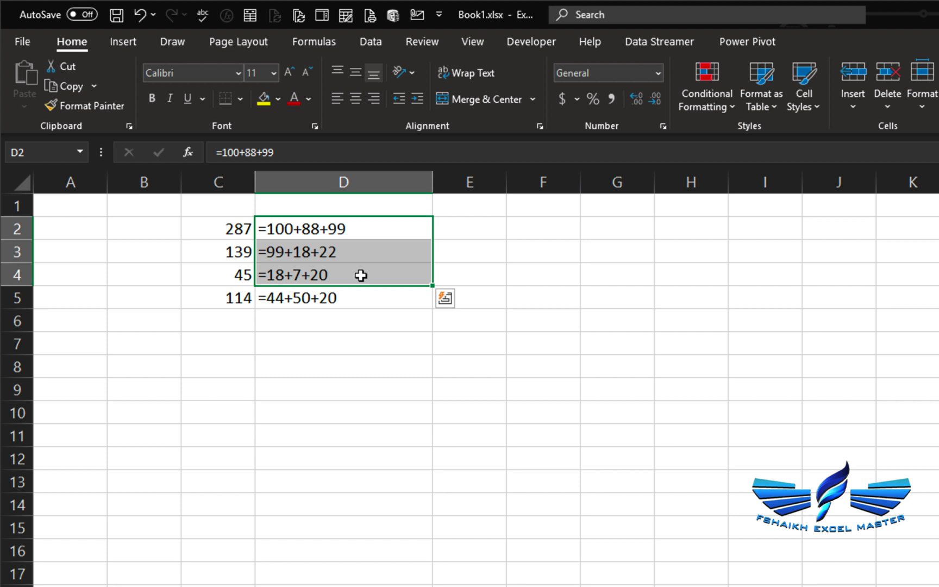
- Replace '=' with nothing in D2:D4 via Find and Replace, leaving D5 as =44+50+20
{"action": "key", "text": "ctrl+h"}
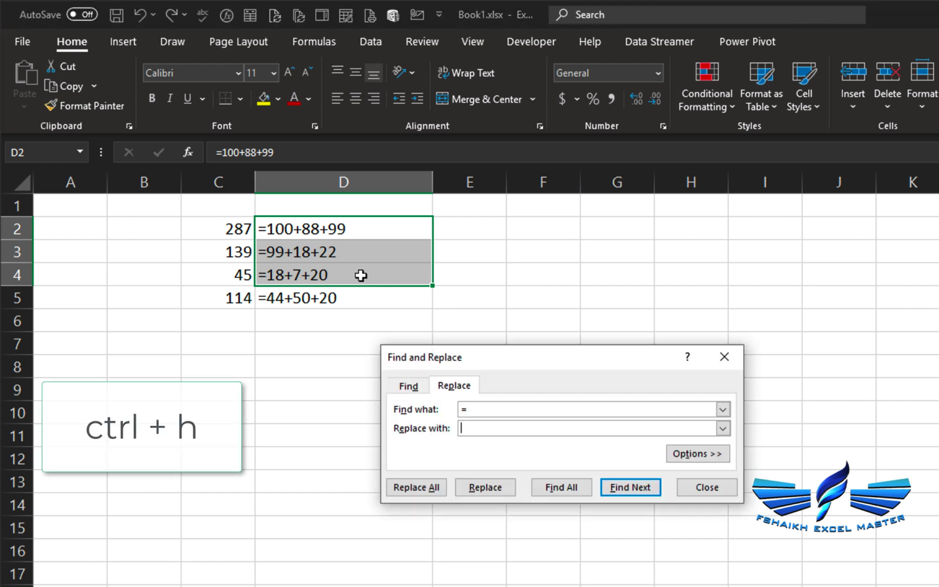
{"action": "key", "text": "Tab"}
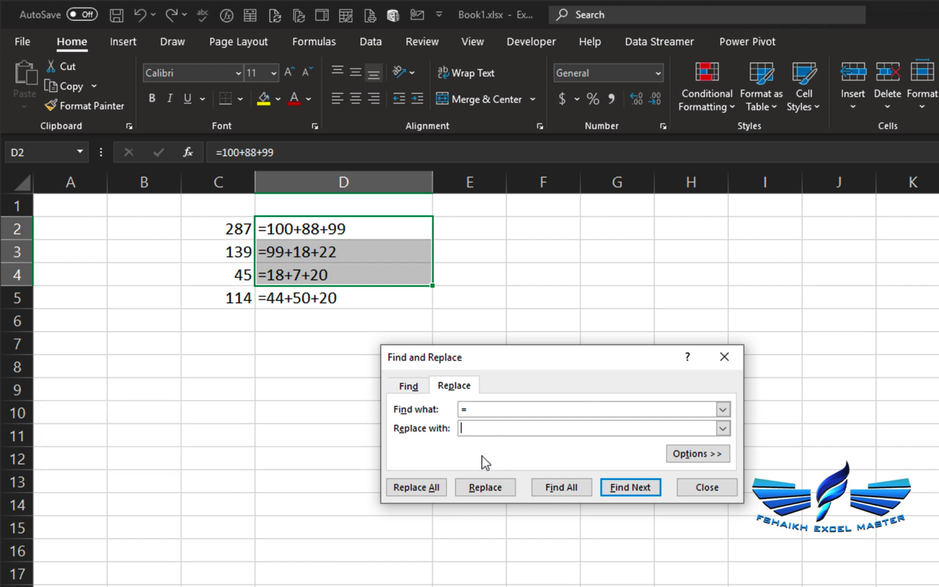
{"action": "left_click", "coordinate": [432, 490]}
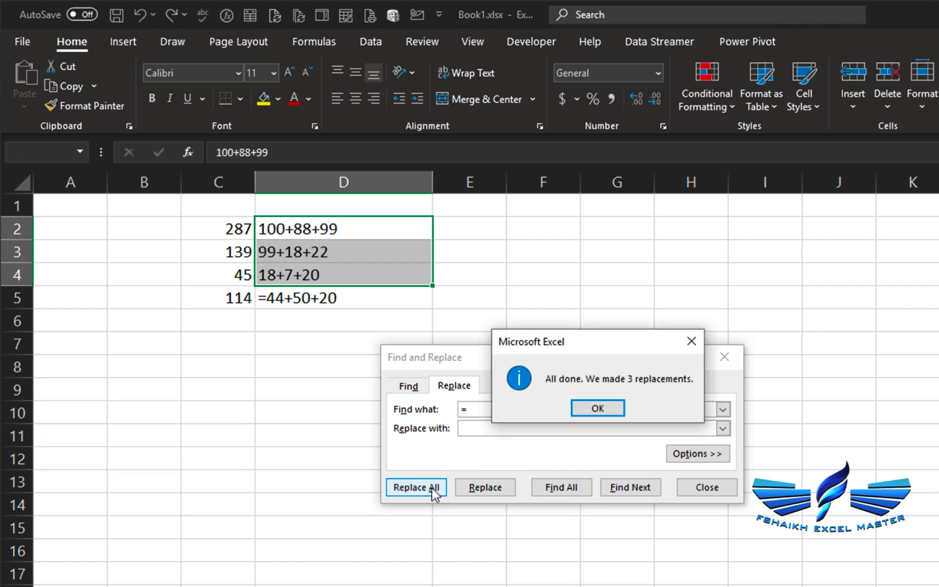
{"action": "left_click", "coordinate": [606, 407]}
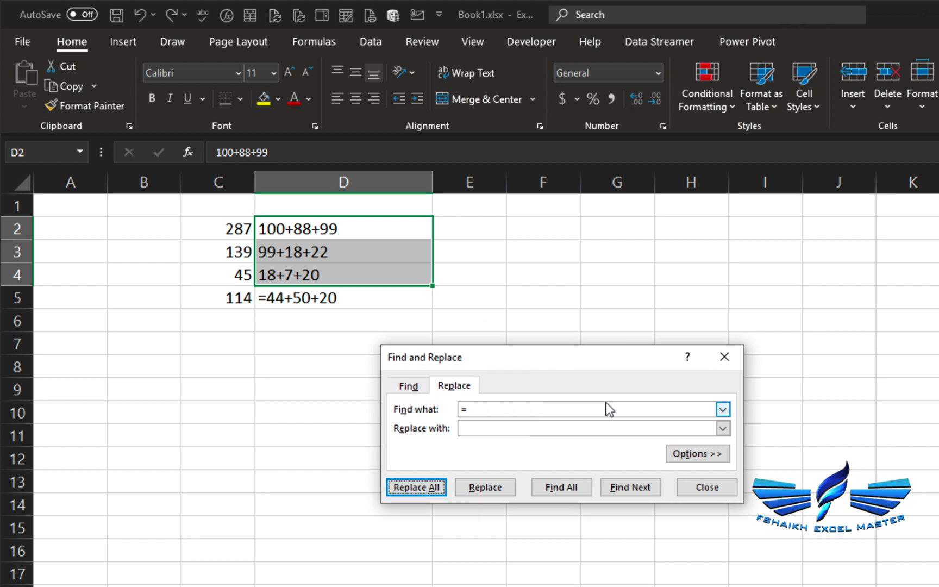
{"action": "left_click", "coordinate": [701, 487]}
{"action": "left_click", "coordinate": [366, 232]}
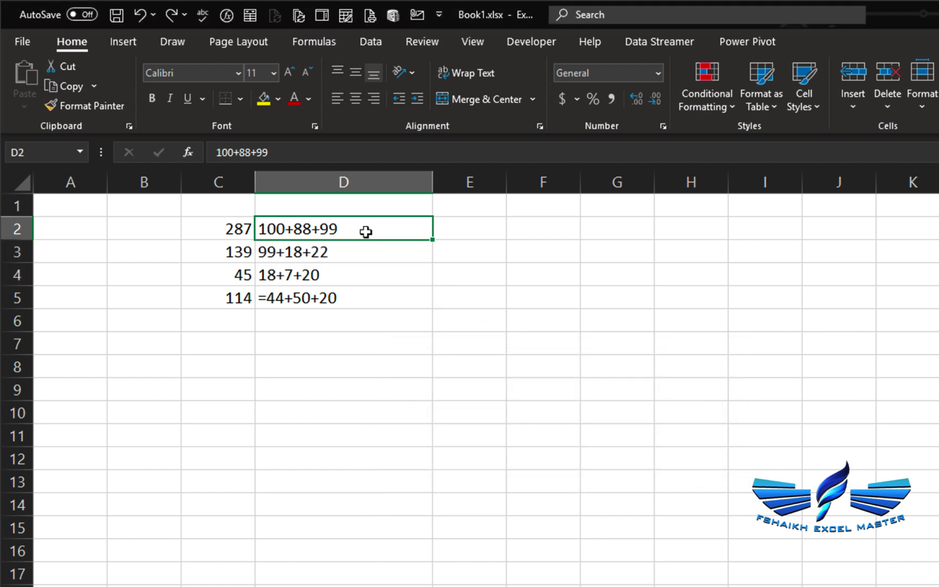
{"action": "left_click", "coordinate": [350, 303]}
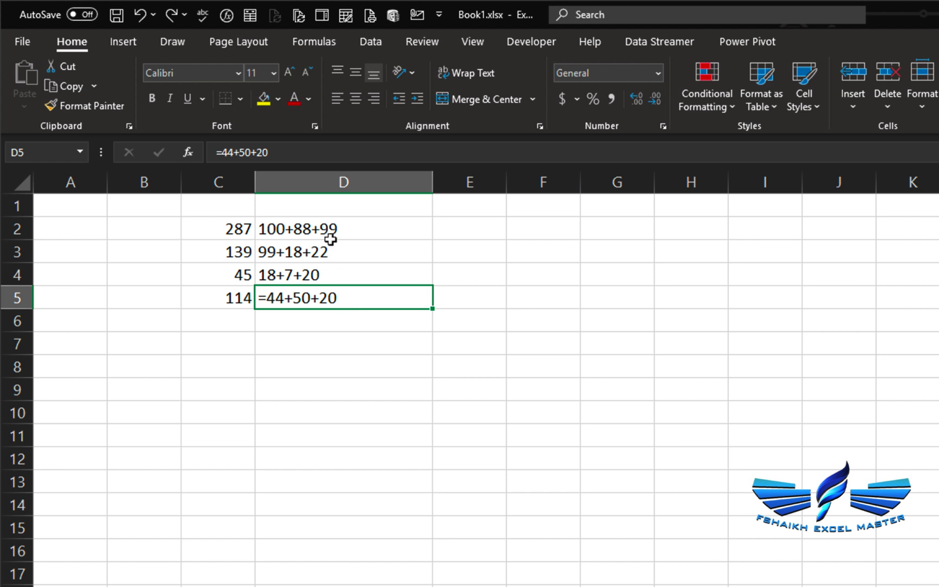
{"action": "left_click", "coordinate": [343, 229]}
- Run Text to Columns on D2:D5 with '+' as the delimiter, filling columns D to F
{"action": "left_click_drag", "start_coordinate": [343, 229], "coordinate": [337, 294]}
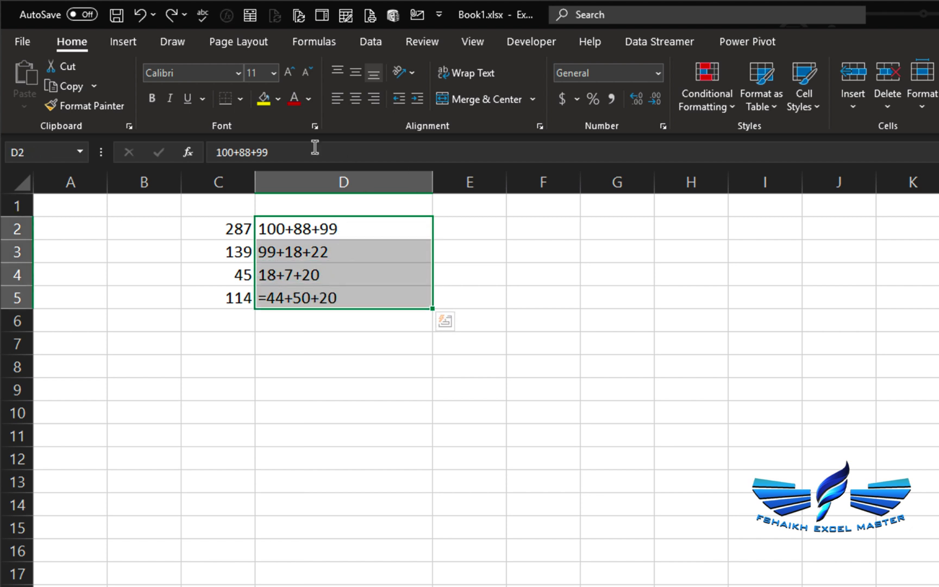
{"action": "left_click", "coordinate": [368, 42]}
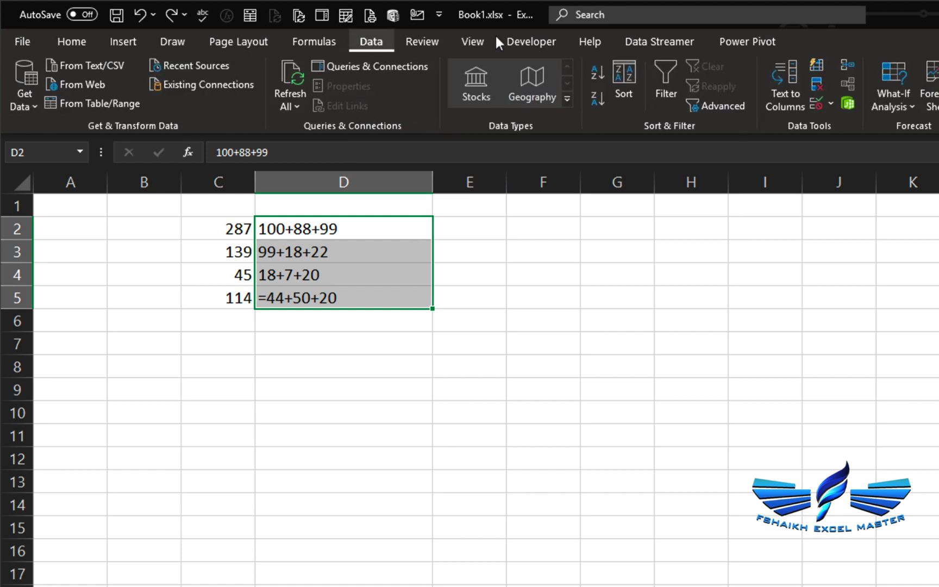
{"action": "left_click", "coordinate": [784, 74]}
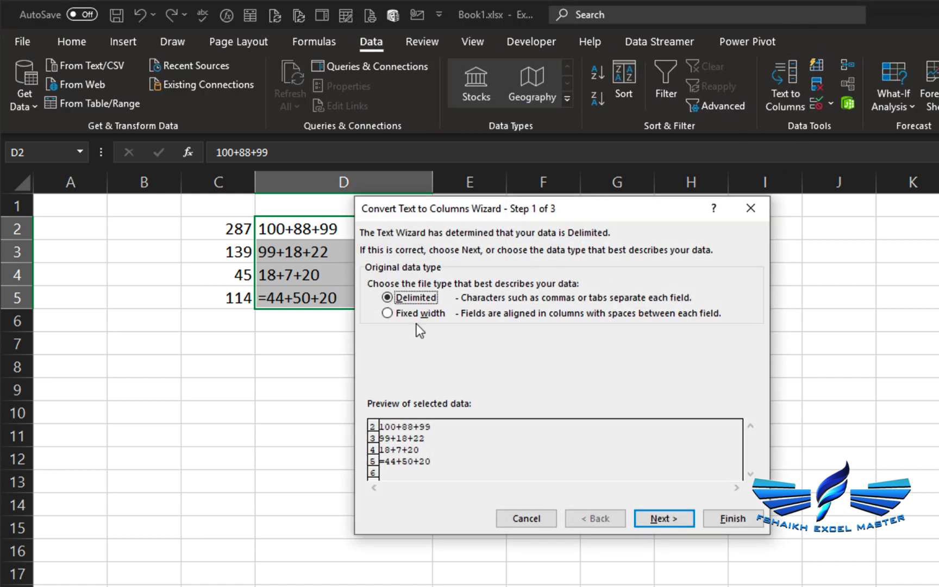
{"action": "left_click", "coordinate": [665, 520]}
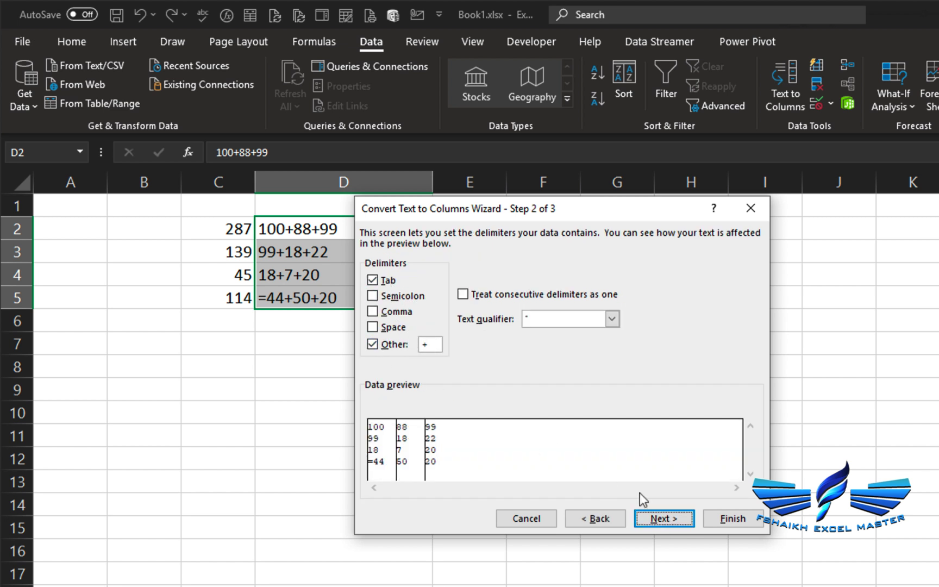
{"action": "left_click", "coordinate": [660, 520]}
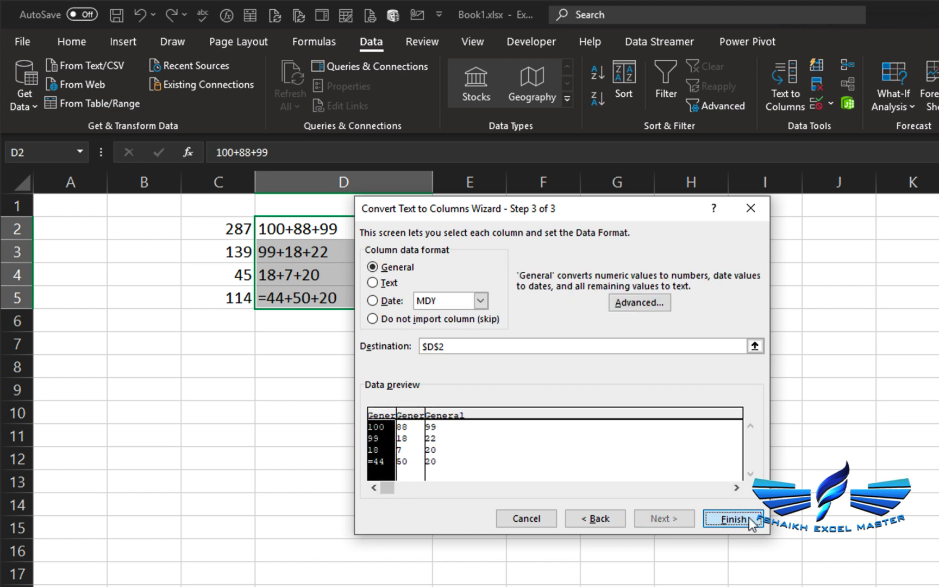
{"action": "left_click", "coordinate": [733, 519]}
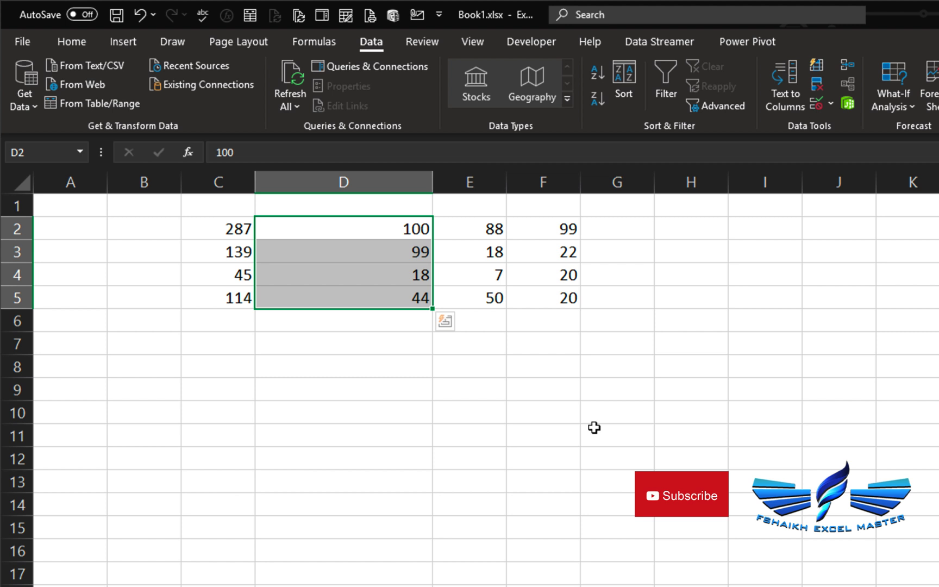
{"action": "left_click", "coordinate": [427, 298]}
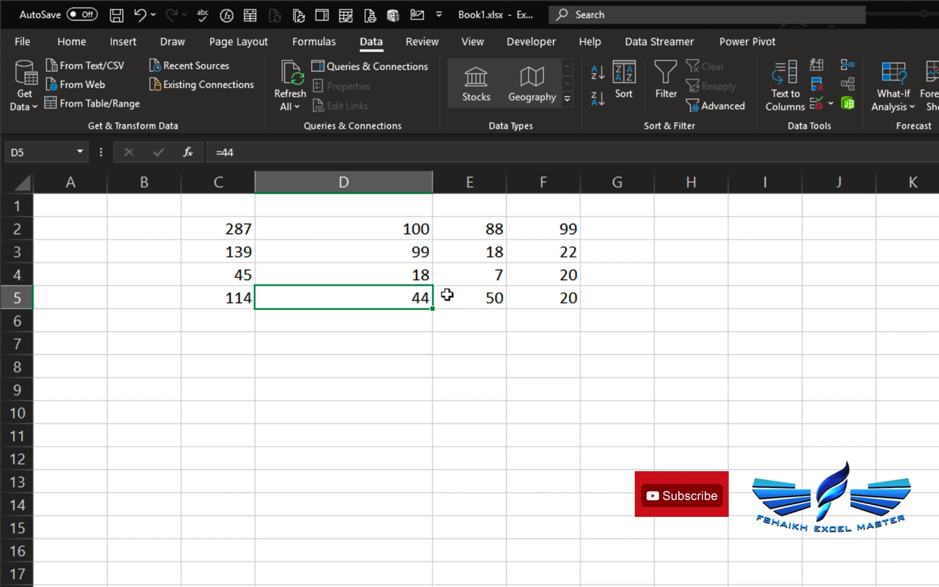
{"action": "left_click", "coordinate": [364, 278]}
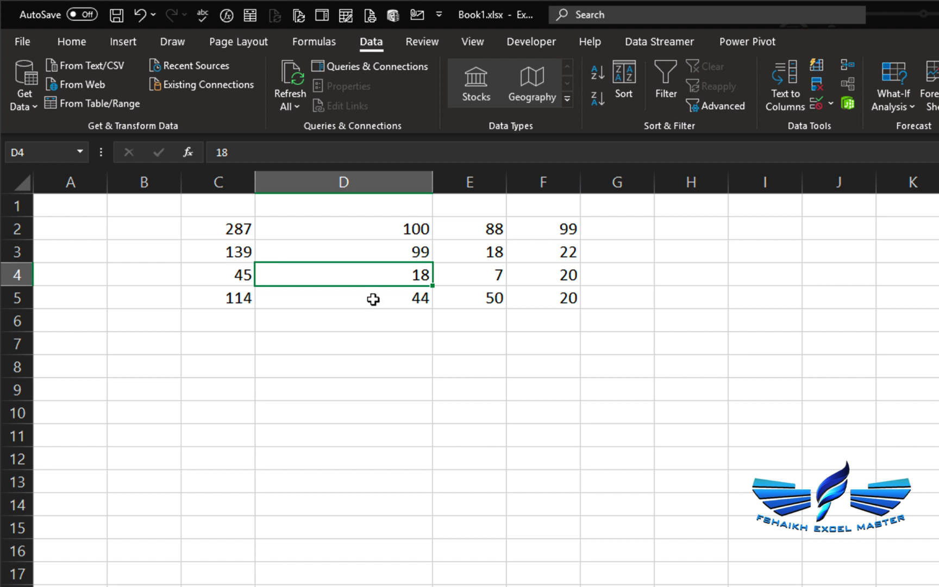
{"action": "left_click", "coordinate": [373, 299]}
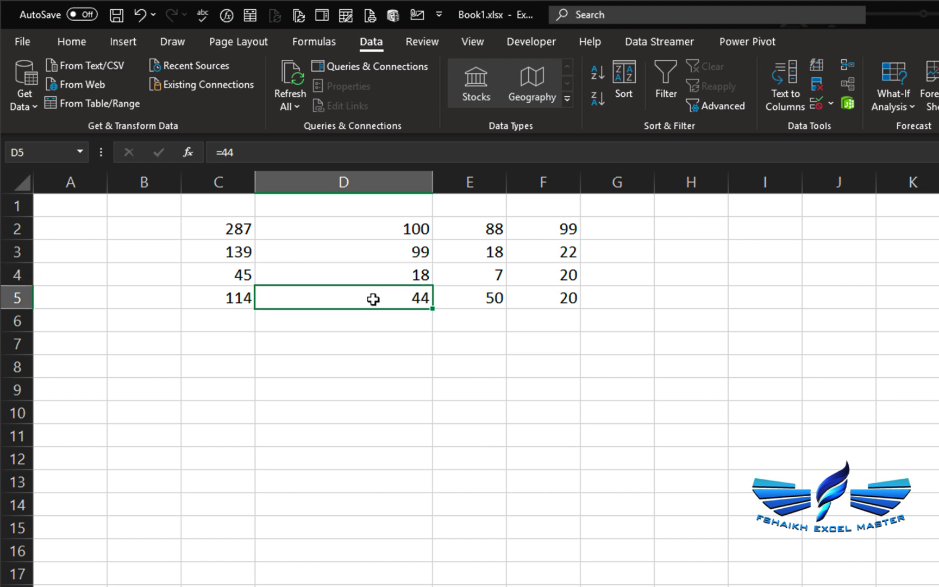
{"action": "left_click", "coordinate": [396, 280]}
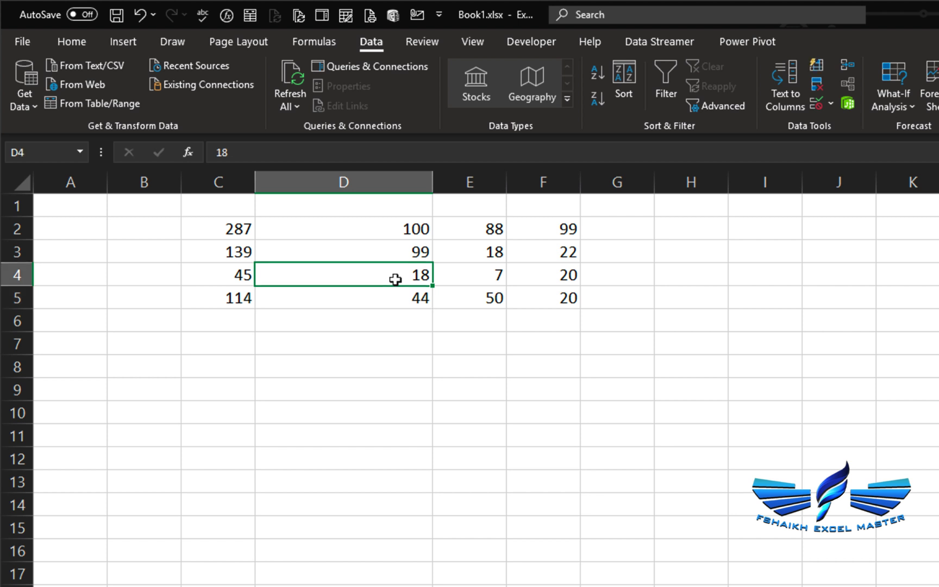
{"action": "left_click", "coordinate": [413, 304]}
{"action": "left_click", "coordinate": [417, 266]}
{"action": "left_click", "coordinate": [379, 300]}
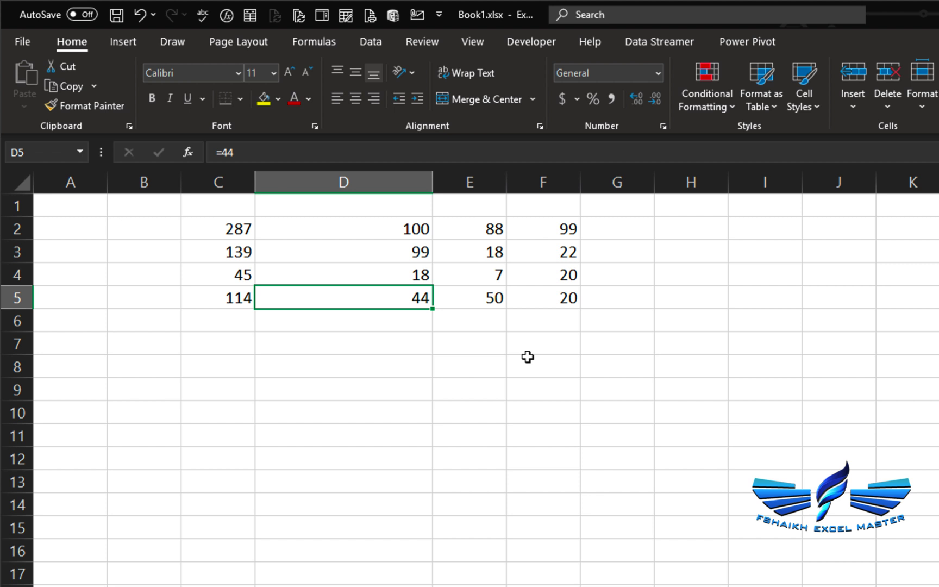
- Copy C5's formula into C6 and edit it to =44+50-20
{"action": "left_click", "coordinate": [226, 324]}
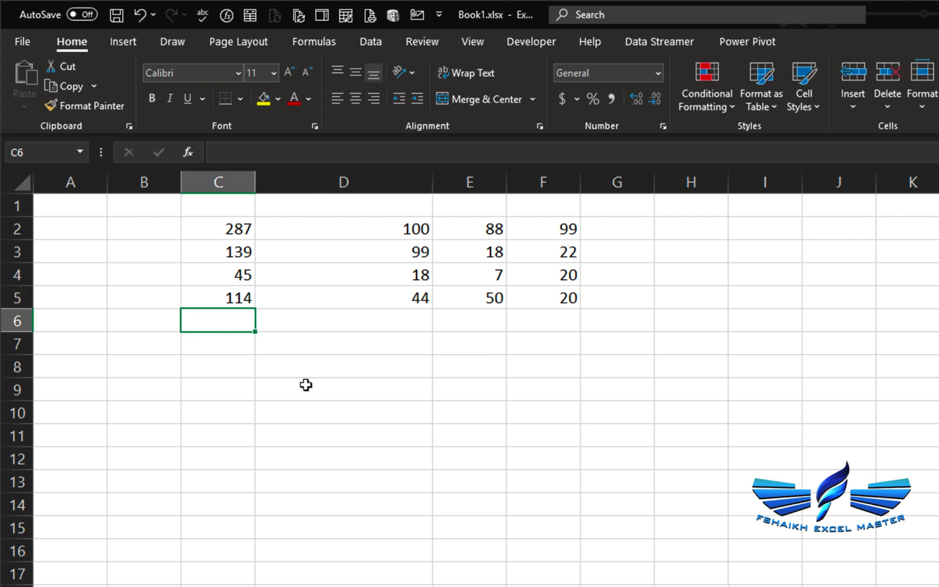
{"action": "type", "text": "=44+50+20"}
{"action": "left_click", "coordinate": [256, 152]}
{"action": "key", "text": "BackSpace"}
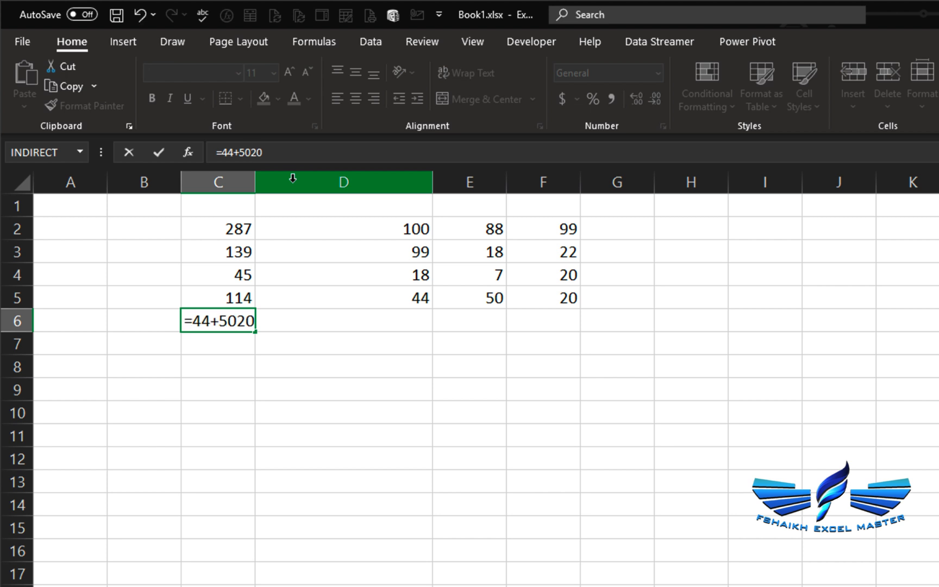
{"action": "type", "text": "-"}
{"action": "key", "text": "Return"}
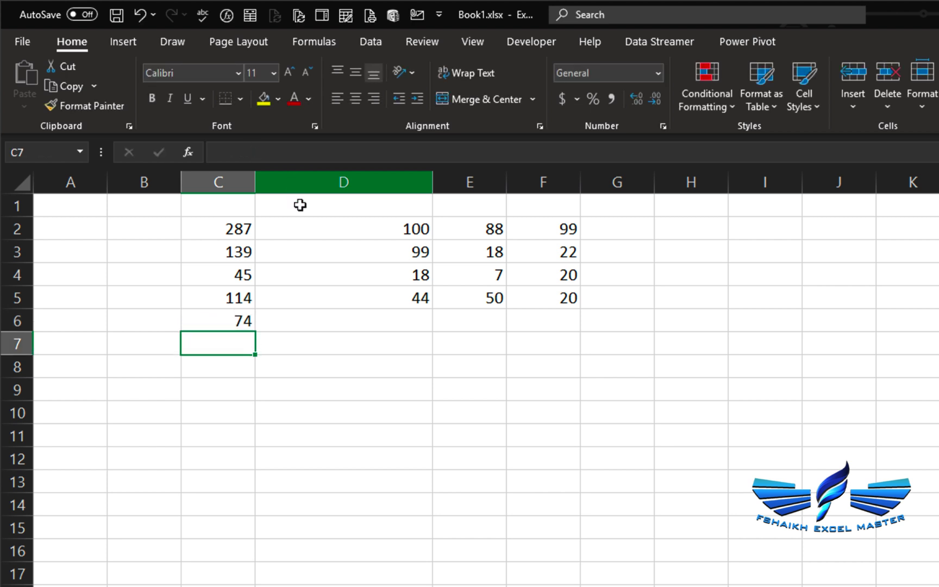
- Enter =FORMULATEXT(C6) in D6 to show the new formula as text
{"action": "left_click", "coordinate": [320, 320]}
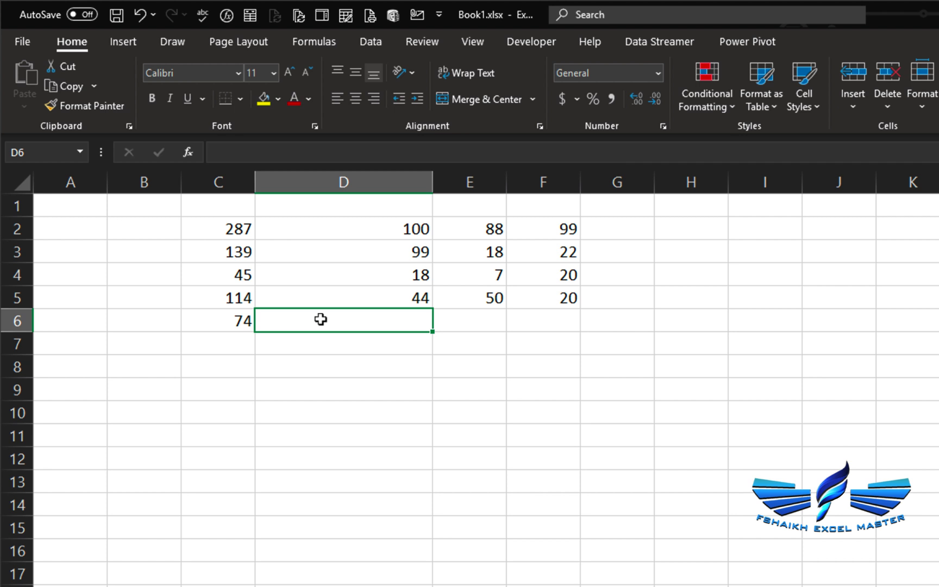
{"action": "type", "text": "=form"}
{"action": "key", "text": "Tab"}
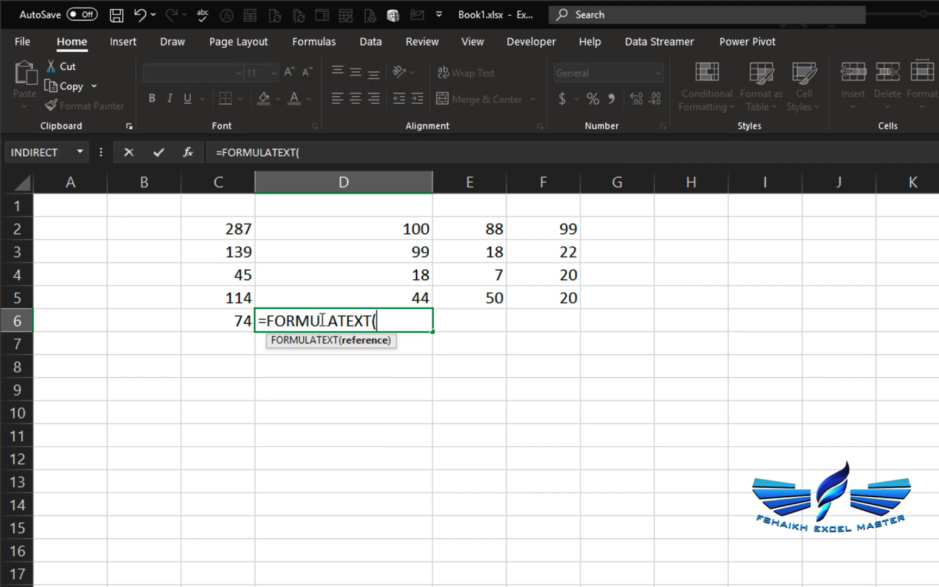
{"action": "key", "text": "Left"}
{"action": "key", "text": "Return"}
- Paste D6 over itself as a value so it holds the plain text =44+50-20
{"action": "left_click", "coordinate": [321, 320]}
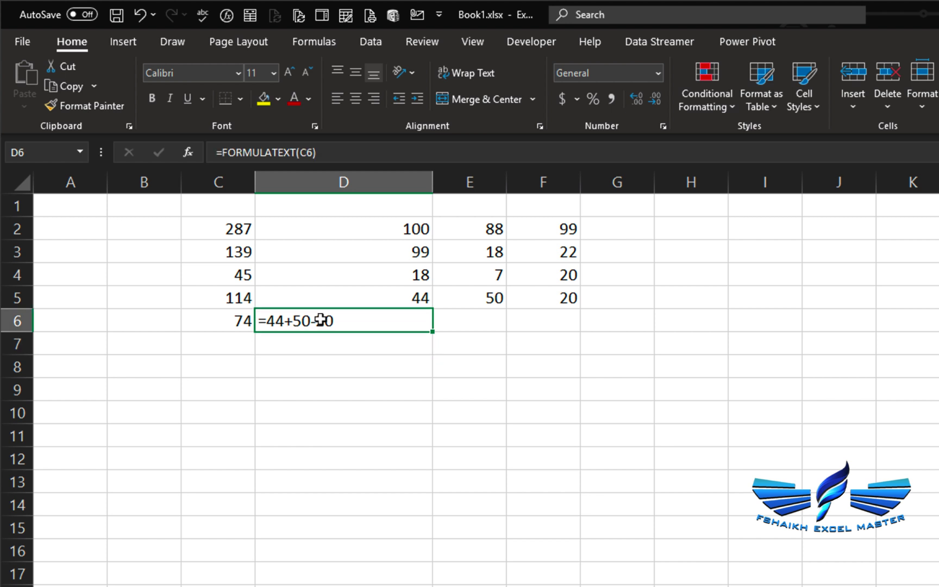
{"action": "key", "text": "ctrl+c"}
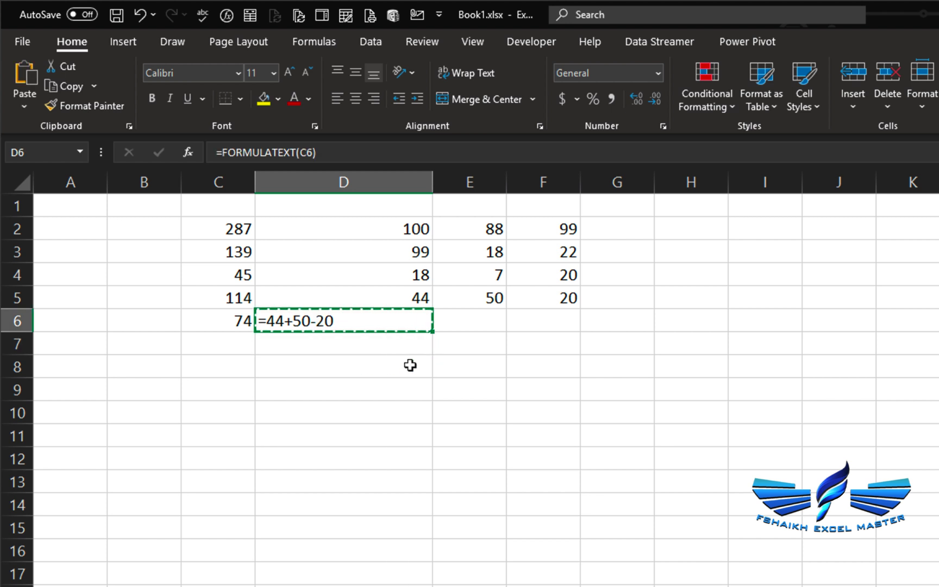
{"action": "key", "text": "ctrl+v"}
{"action": "key", "text": "ctrl"}
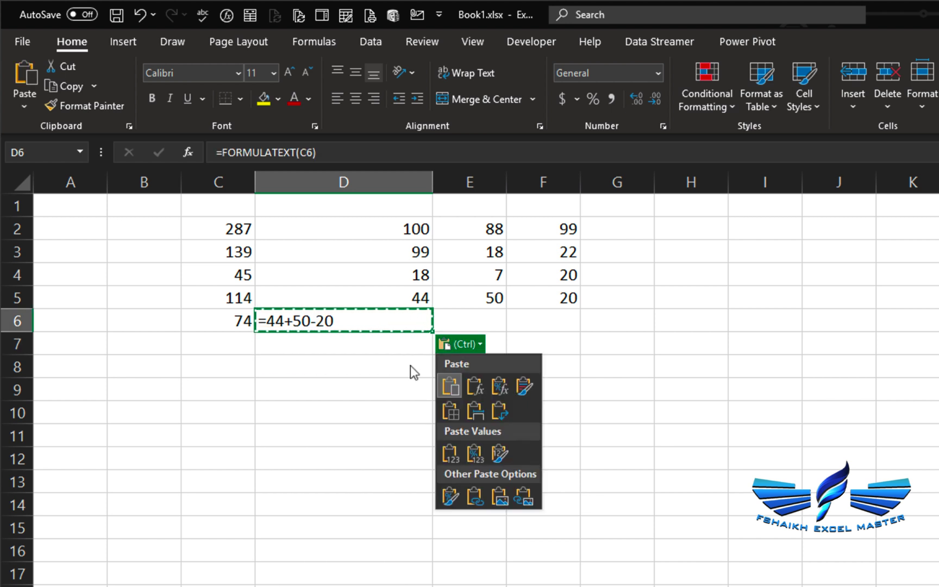
{"action": "key", "text": "v"}
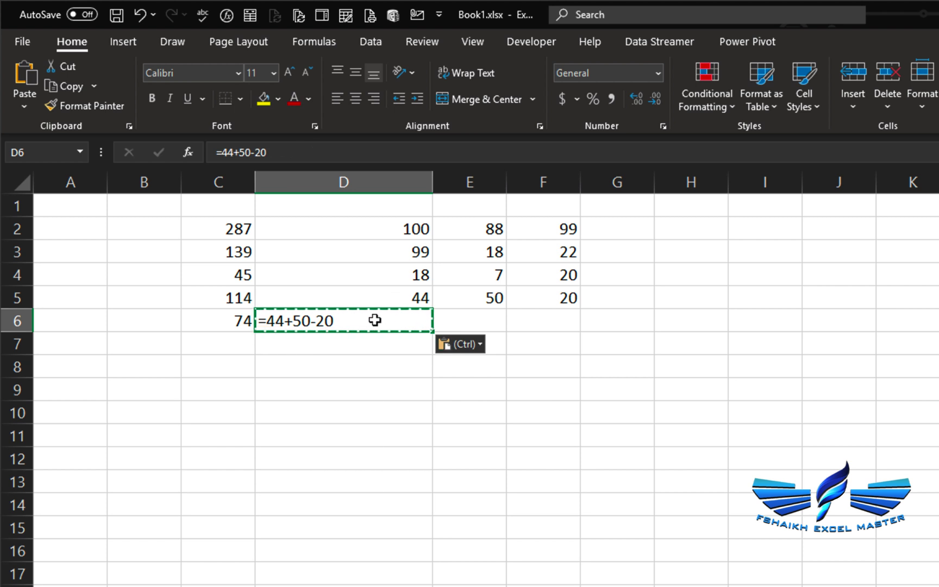
{"action": "key", "text": "Escape"}
{"action": "key", "text": "ctrl+h"}
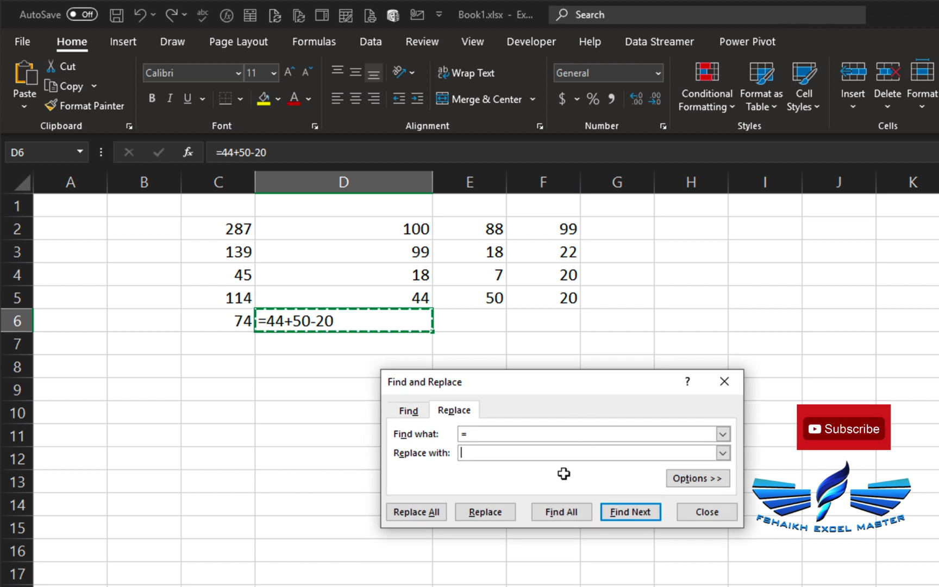
- Remove the equals sign from D6's text with Replace All
{"action": "left_click", "coordinate": [486, 512]}
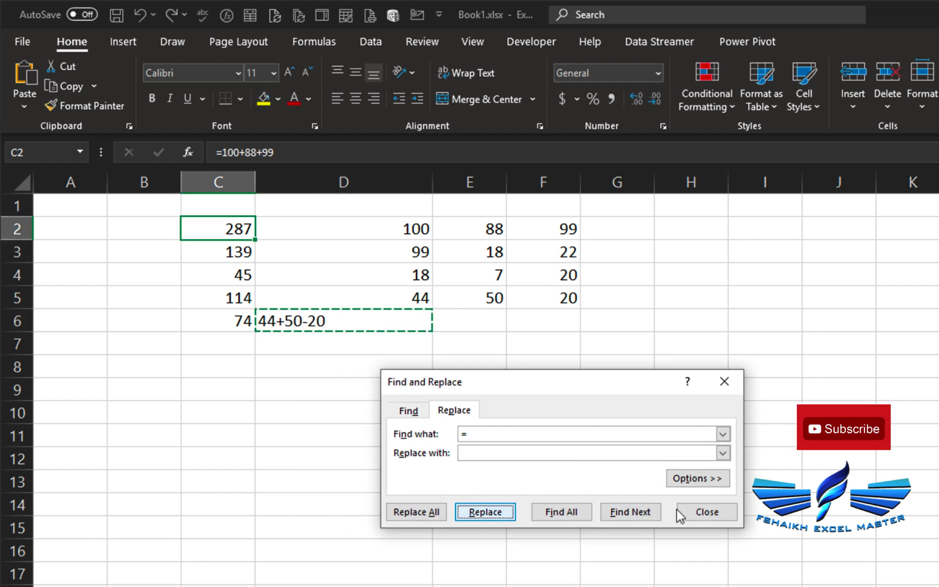
{"action": "left_click", "coordinate": [707, 512]}
{"action": "left_click", "coordinate": [369, 320]}
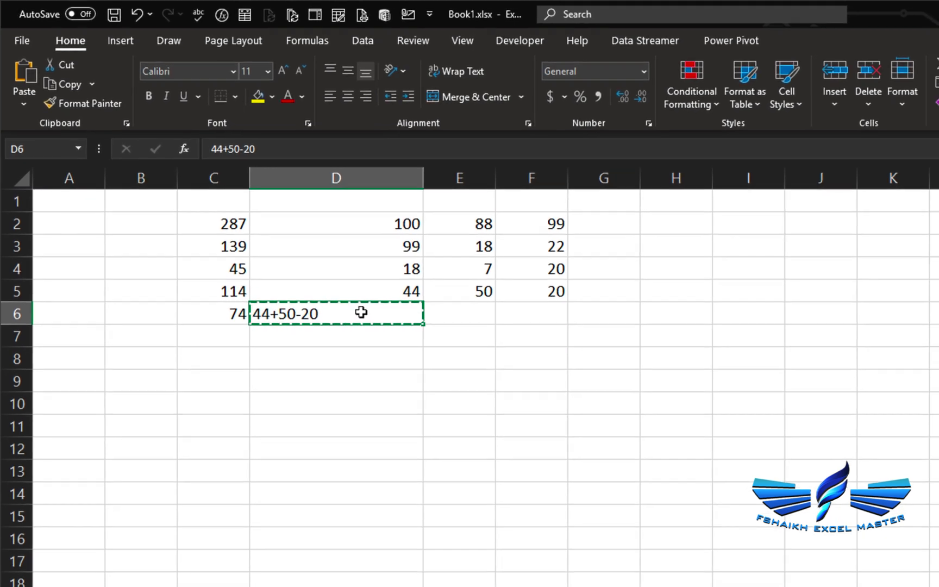
- Replace every minus sign in D6 with +- so it reads 44+50+-20
{"action": "key", "text": "ctrl+h"}
{"action": "type", "text": "="}
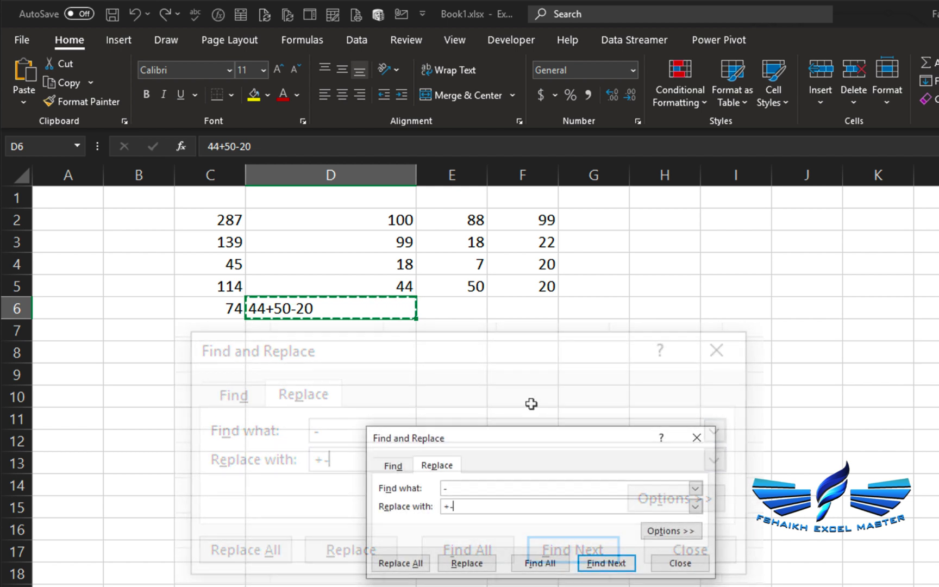
{"action": "left_click", "coordinate": [418, 566]}
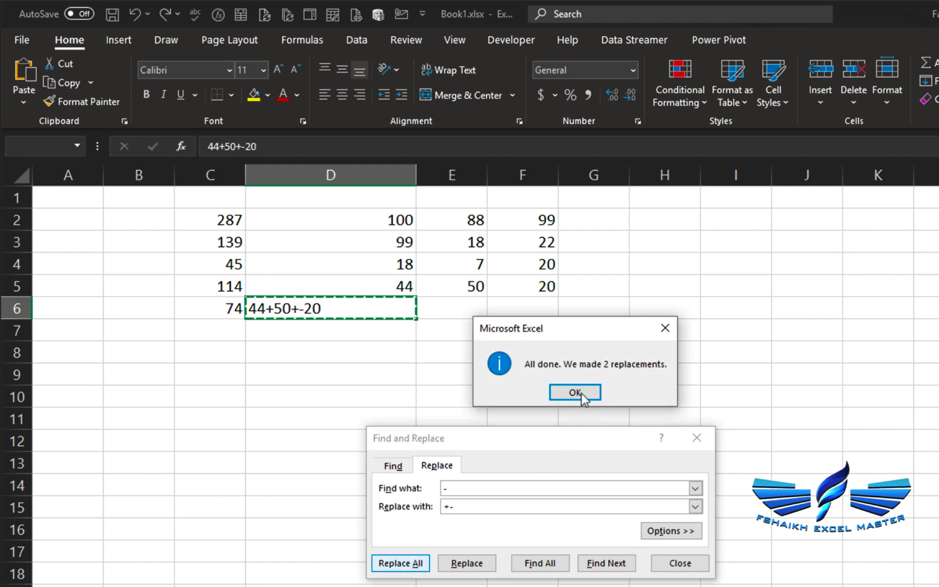
{"action": "left_click", "coordinate": [576, 392]}
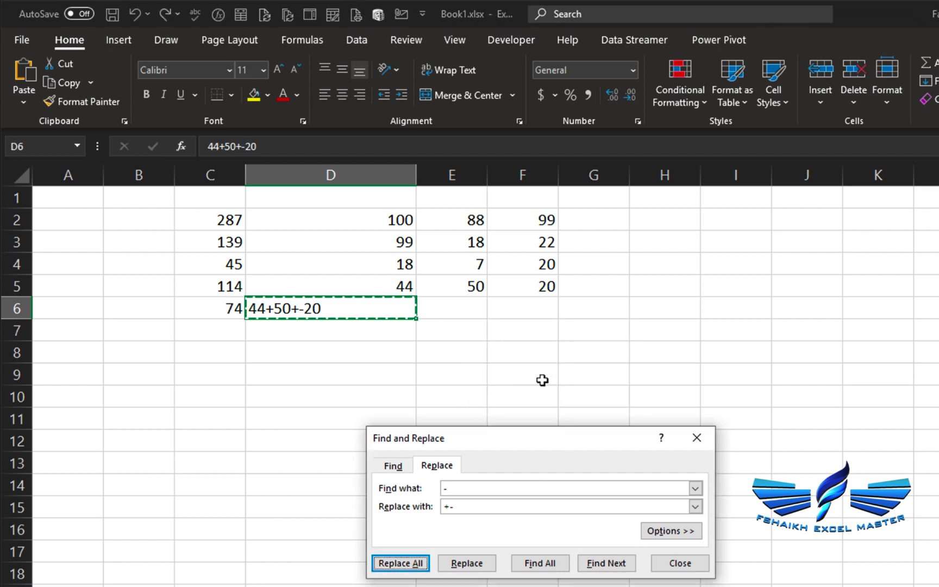
{"action": "left_click", "coordinate": [680, 563]}
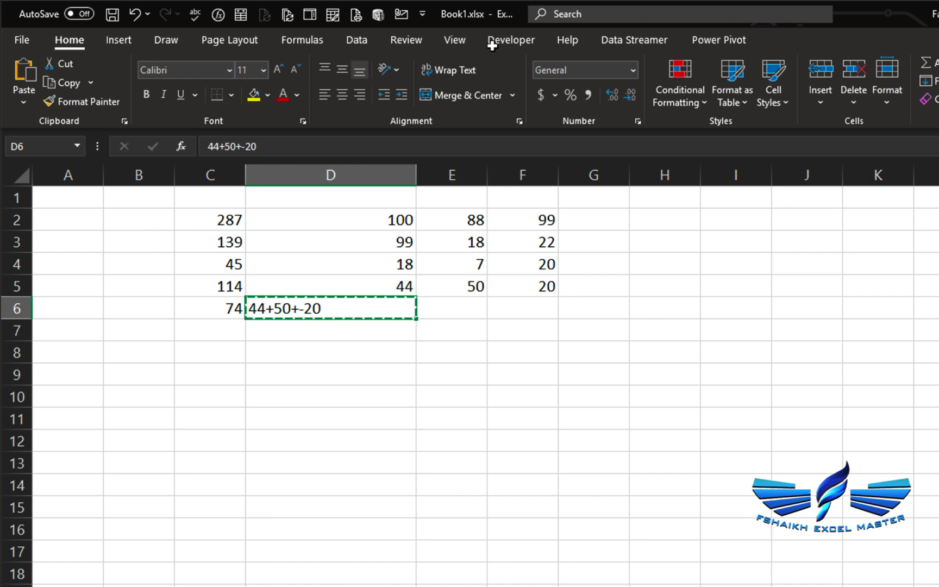
- Run Text to Columns on D6 with the '+' delimiter to get 44, 50 and -20
{"action": "left_click", "coordinate": [368, 39]}
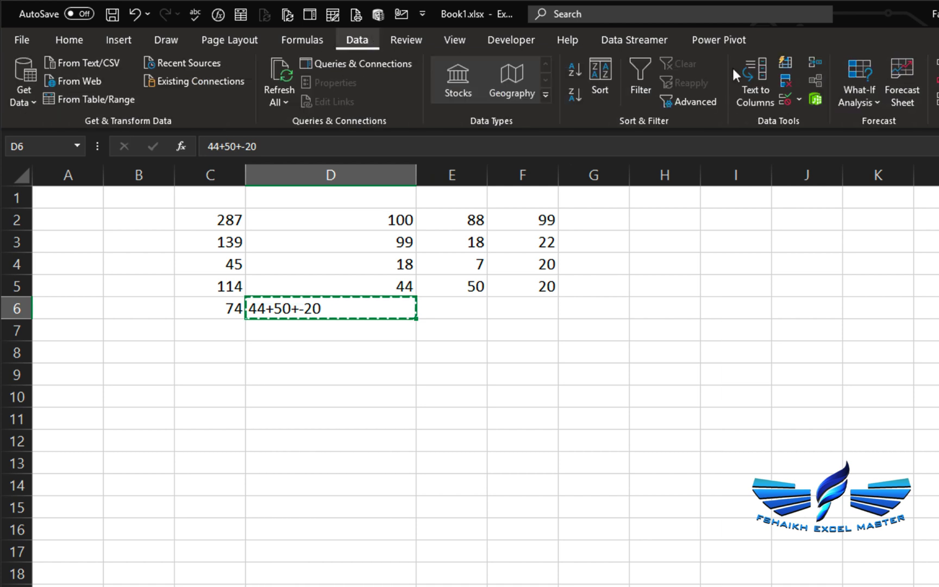
{"action": "left_click", "coordinate": [755, 79]}
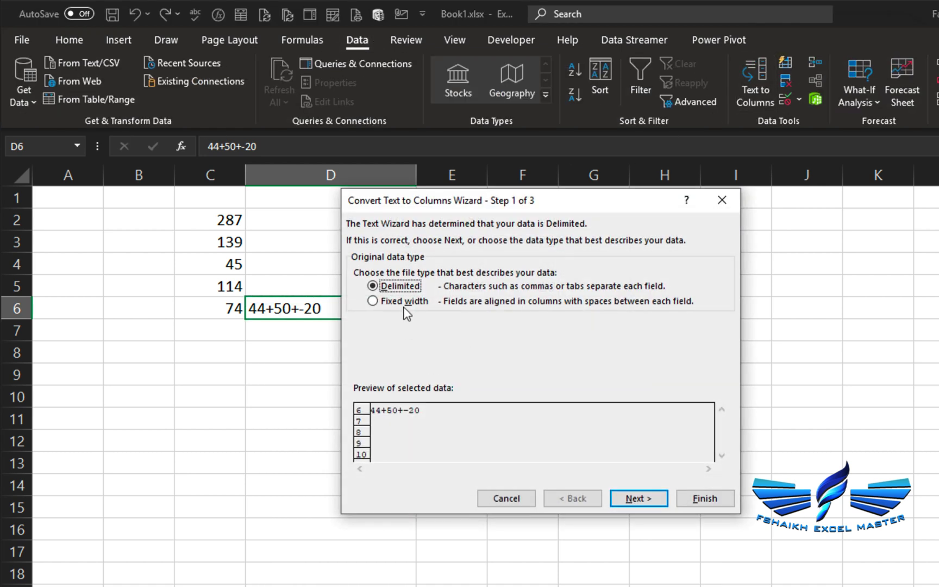
{"action": "left_click", "coordinate": [408, 298]}
{"action": "left_click", "coordinate": [399, 286]}
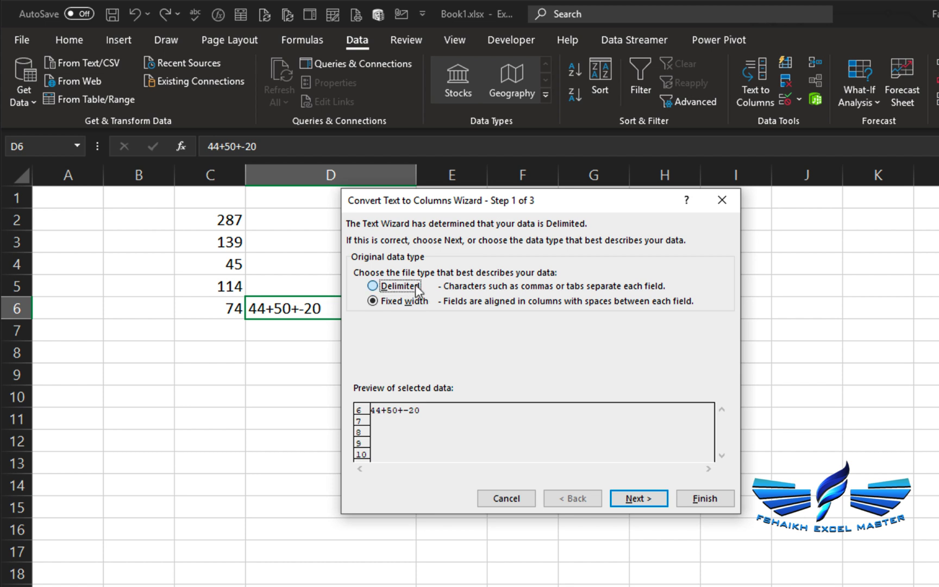
{"action": "left_click", "coordinate": [639, 499]}
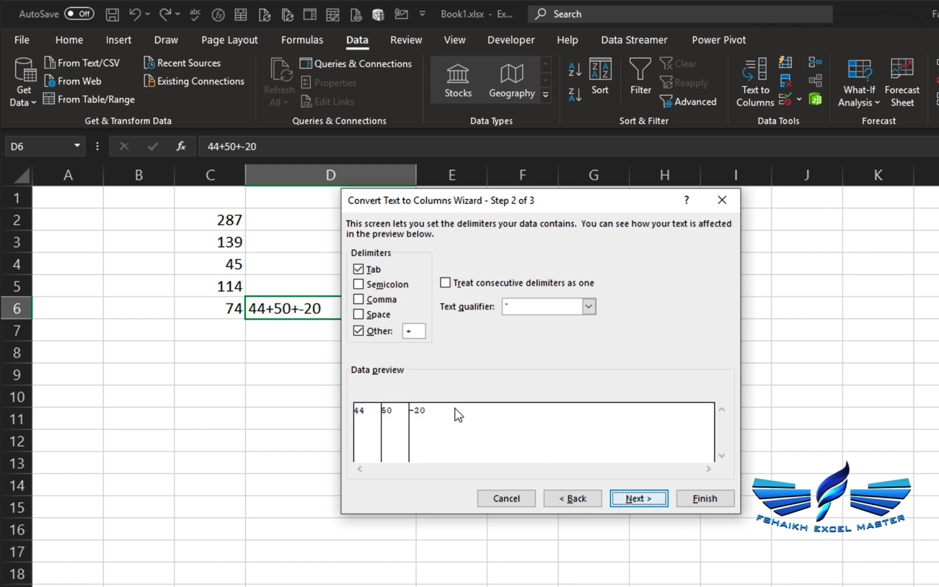
{"action": "left_click", "coordinate": [645, 504]}
{"action": "left_click", "coordinate": [704, 499]}
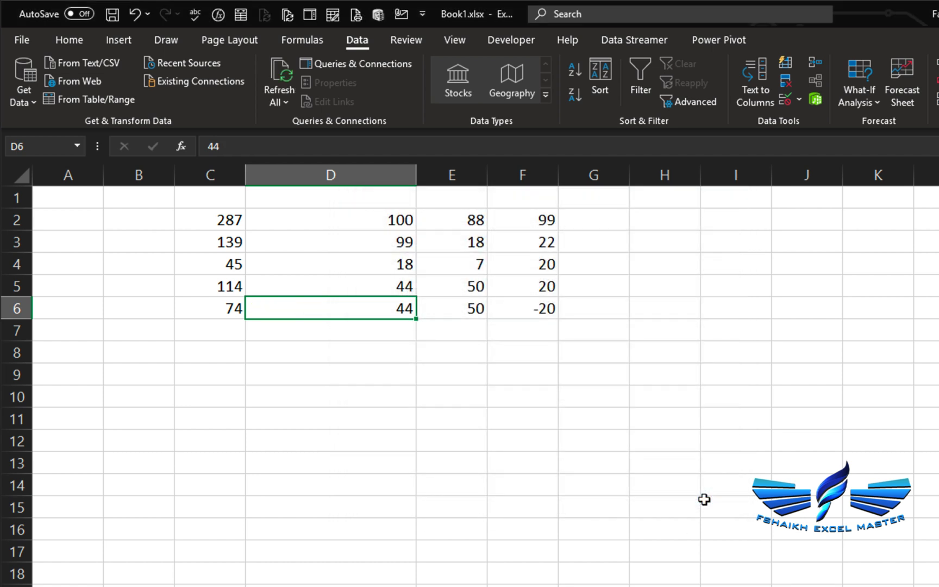